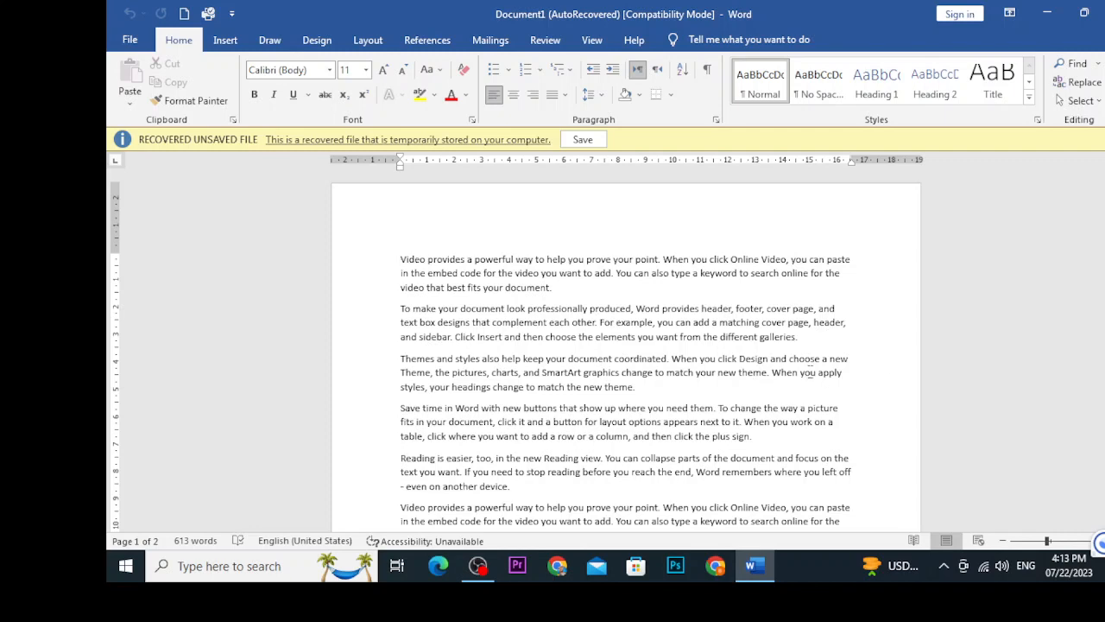
pyautogui.press('F12')
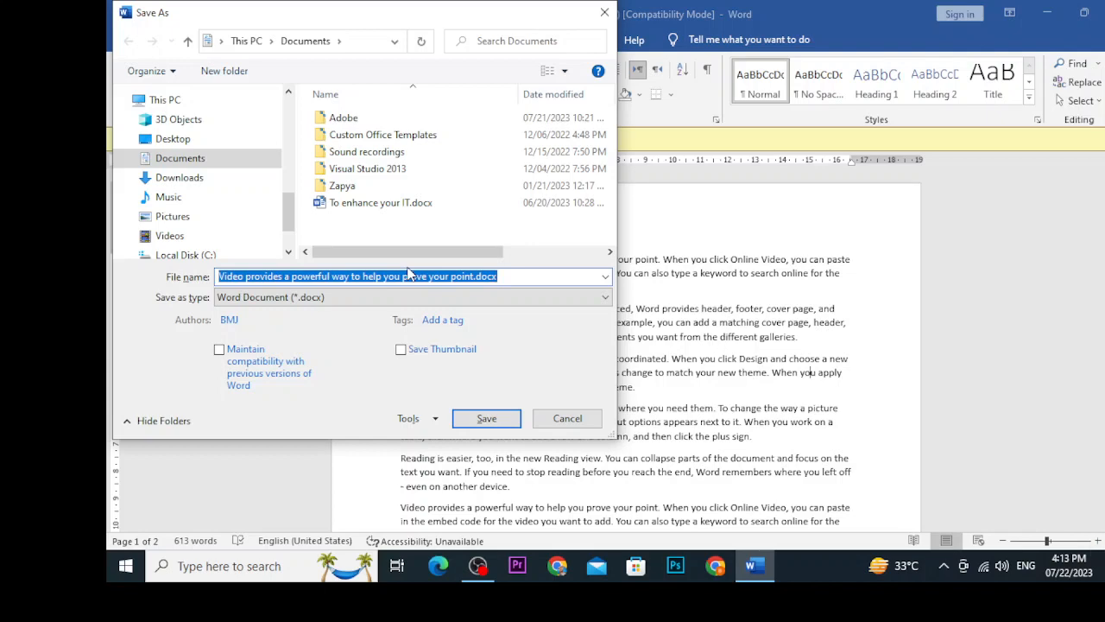
pyautogui.click(605, 12)
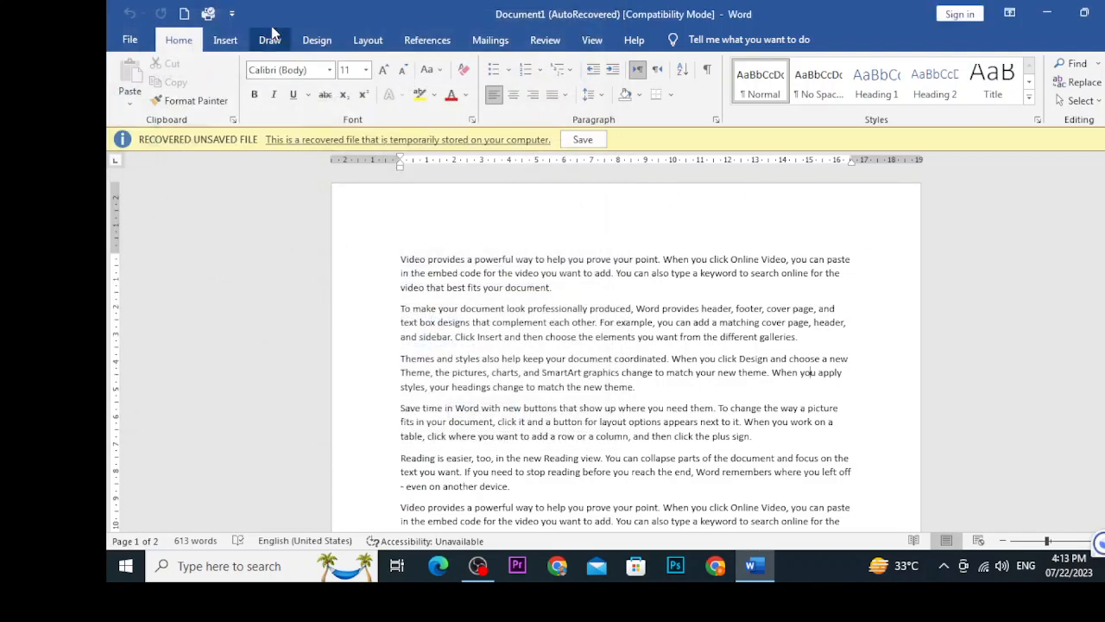
pyautogui.click(125, 47)
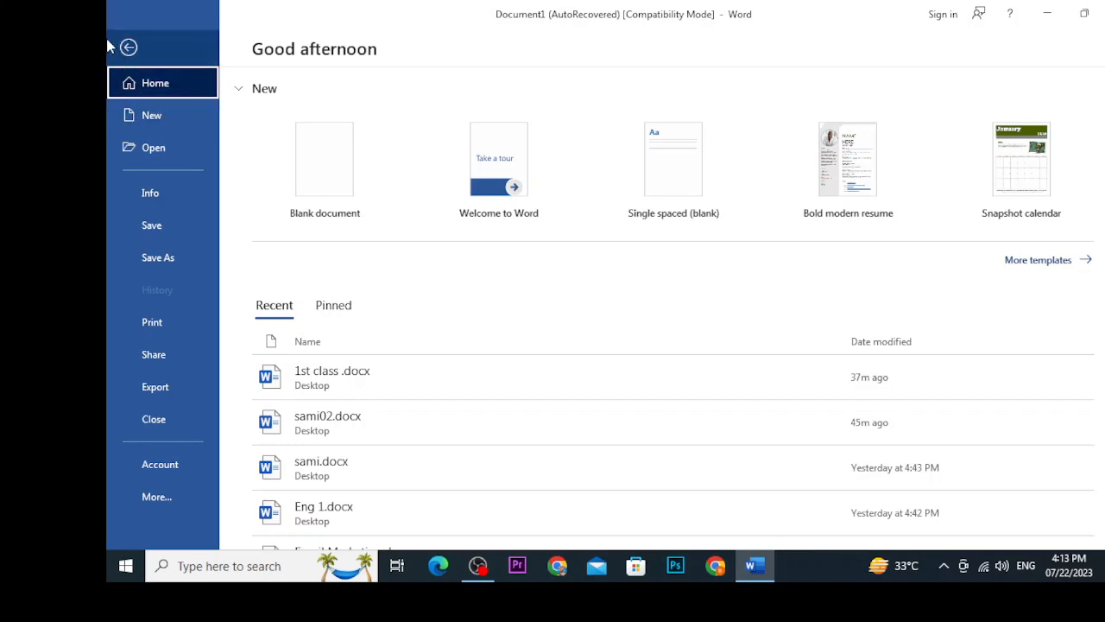
pyautogui.click(128, 48)
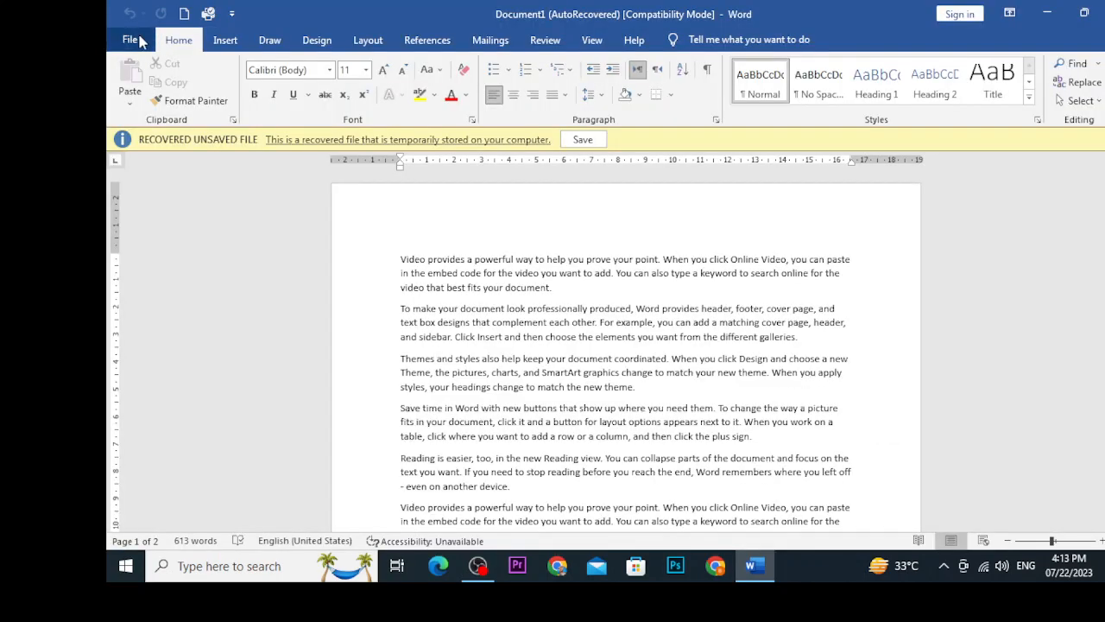
pyautogui.click(131, 40)
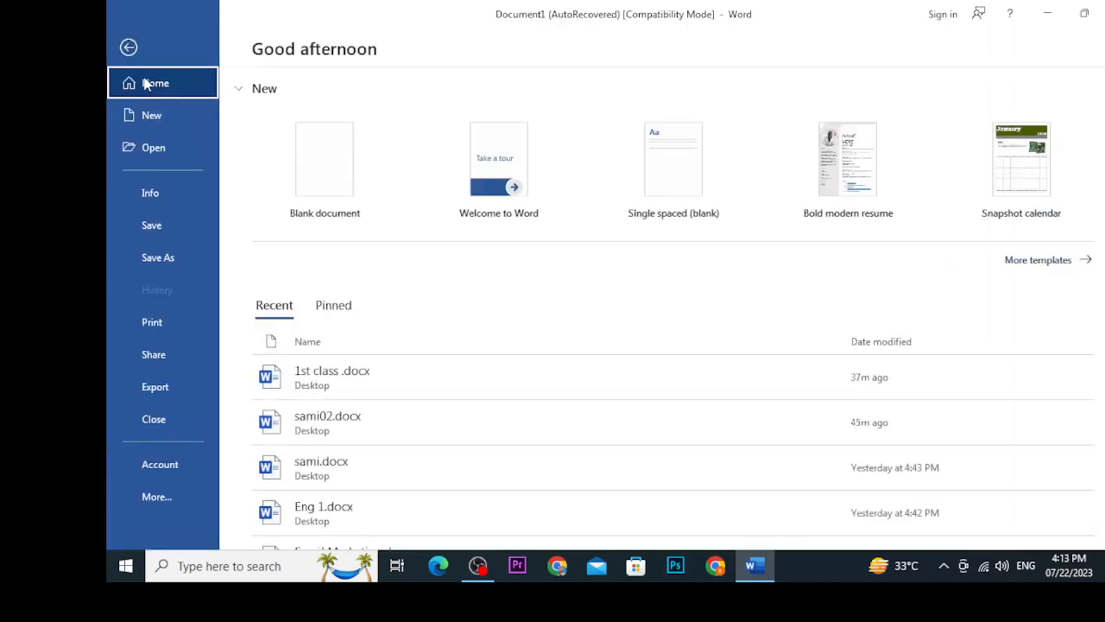
pyautogui.click(149, 232)
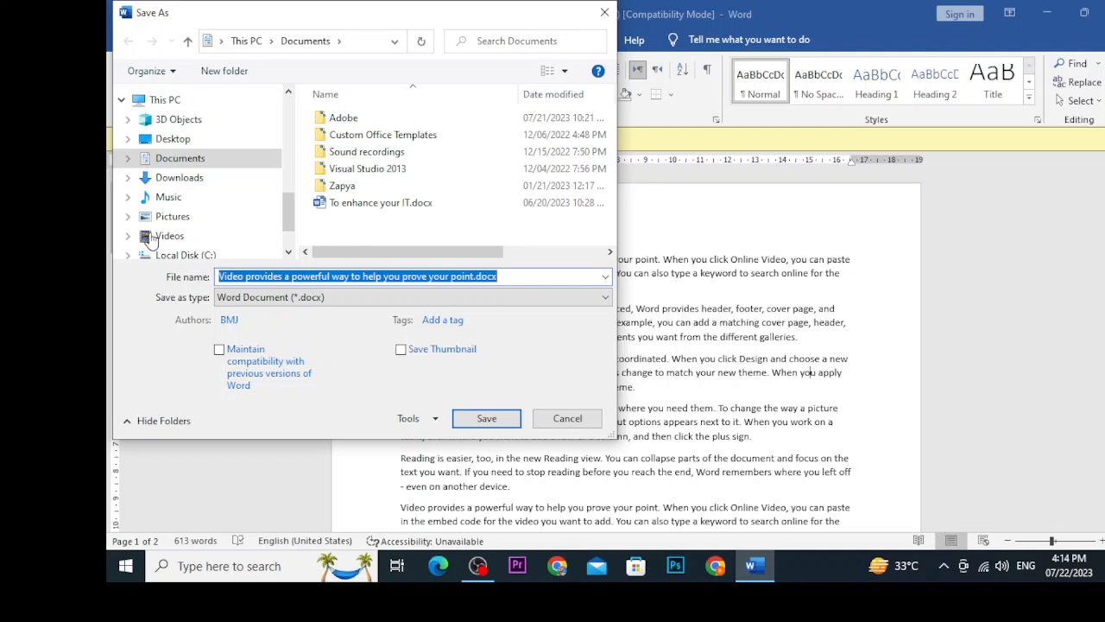
pyautogui.click(567, 418)
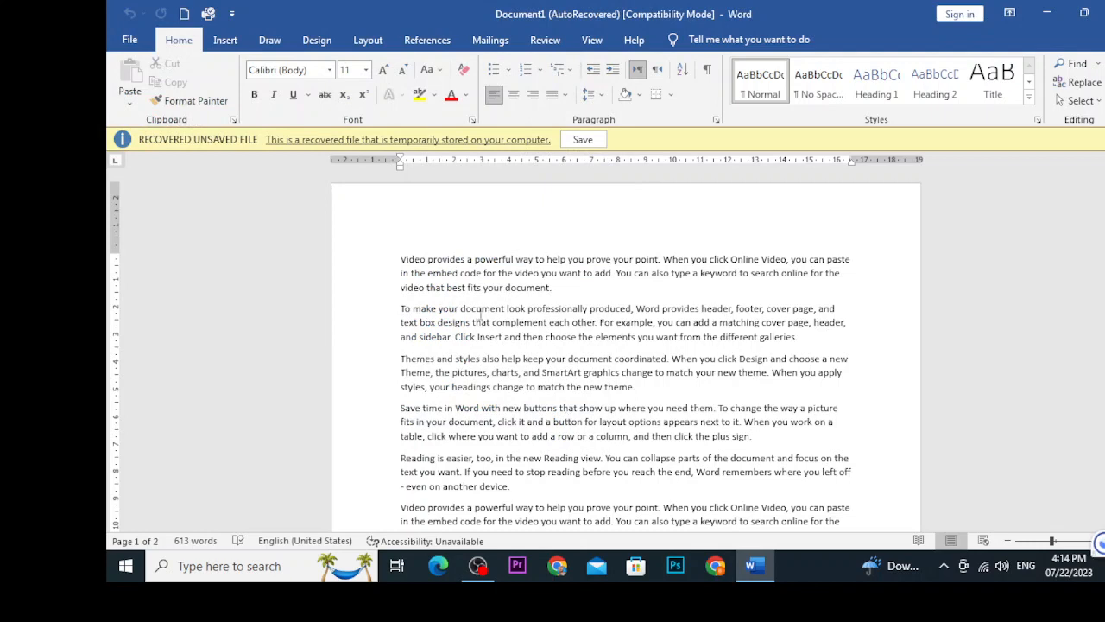
pyautogui.click(130, 44)
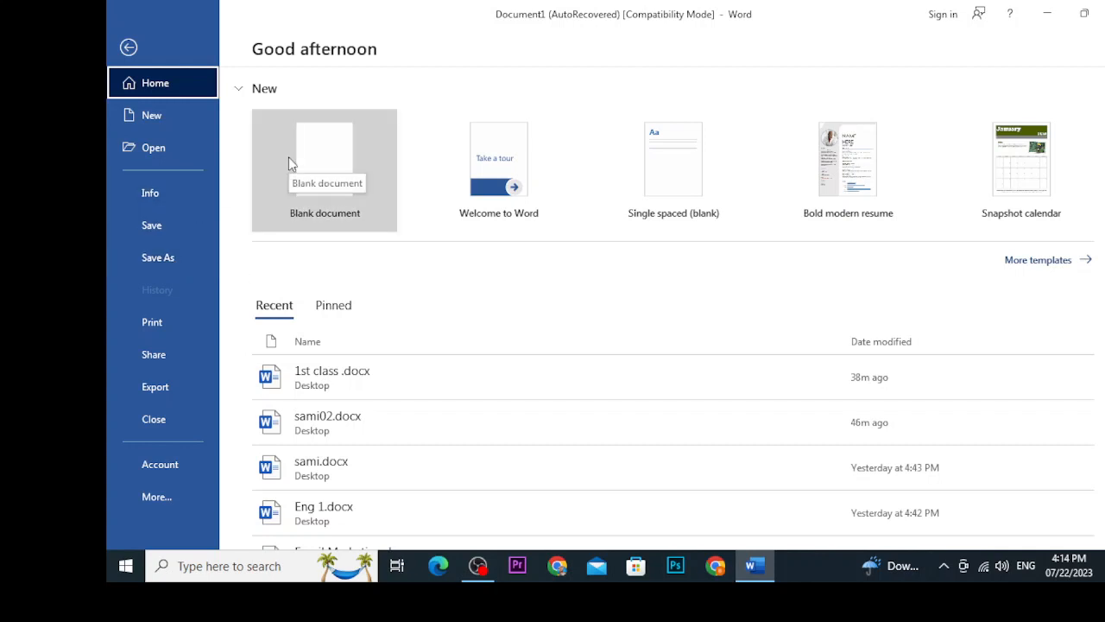
pyautogui.click(152, 259)
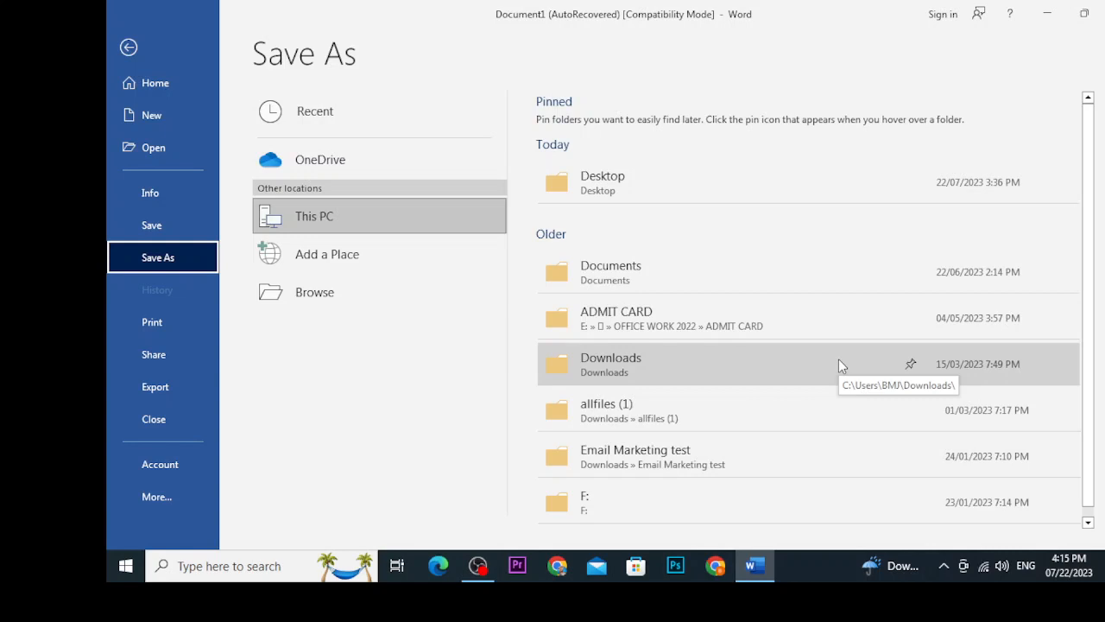
pyautogui.click(123, 47)
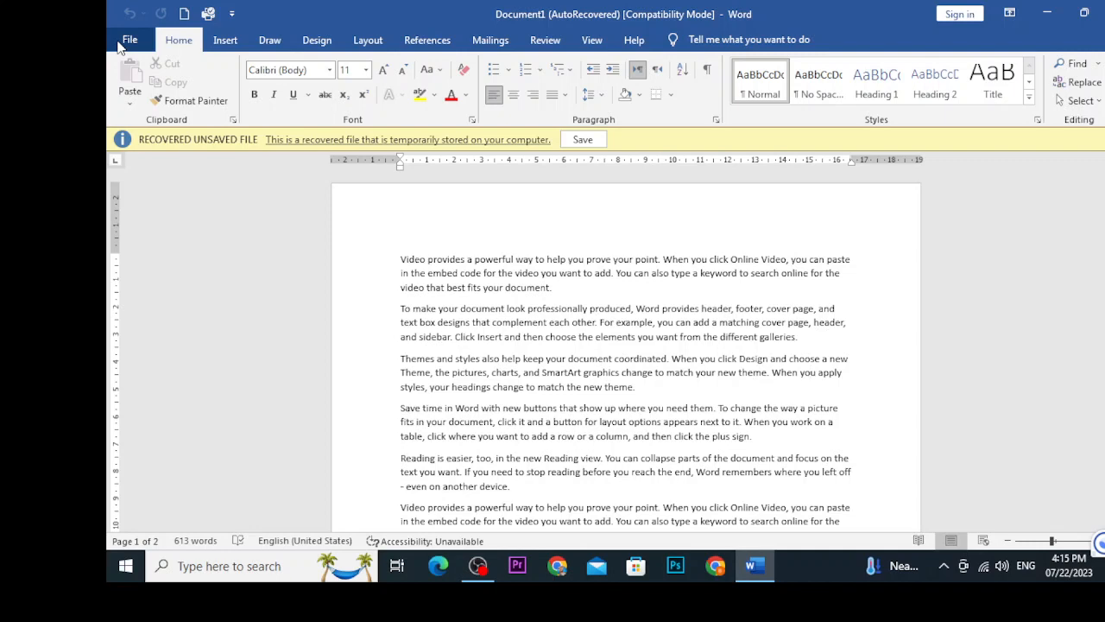
pyautogui.press('F12')
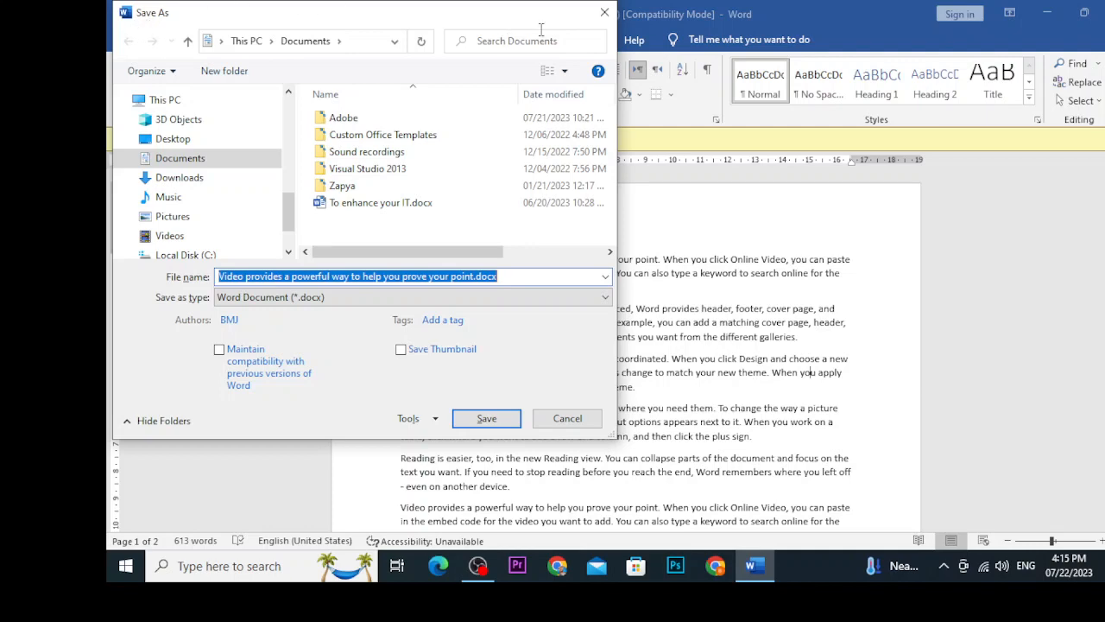
pyautogui.click(611, 10)
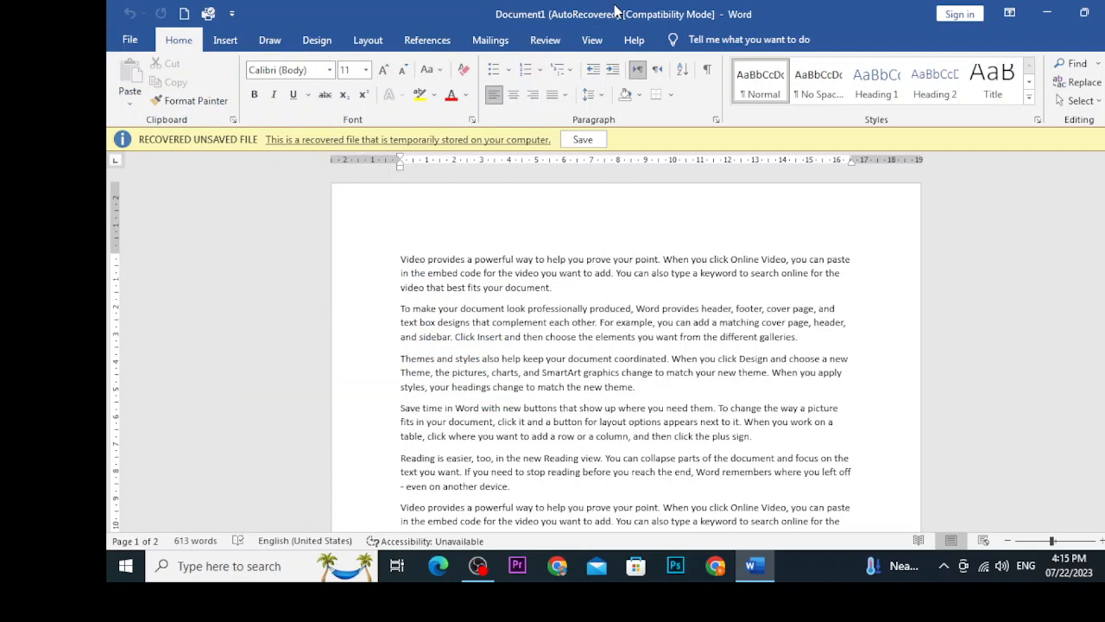
# Start saving the document under a new name and set the file name to "james bond 007.docx".
pyautogui.press('F12')
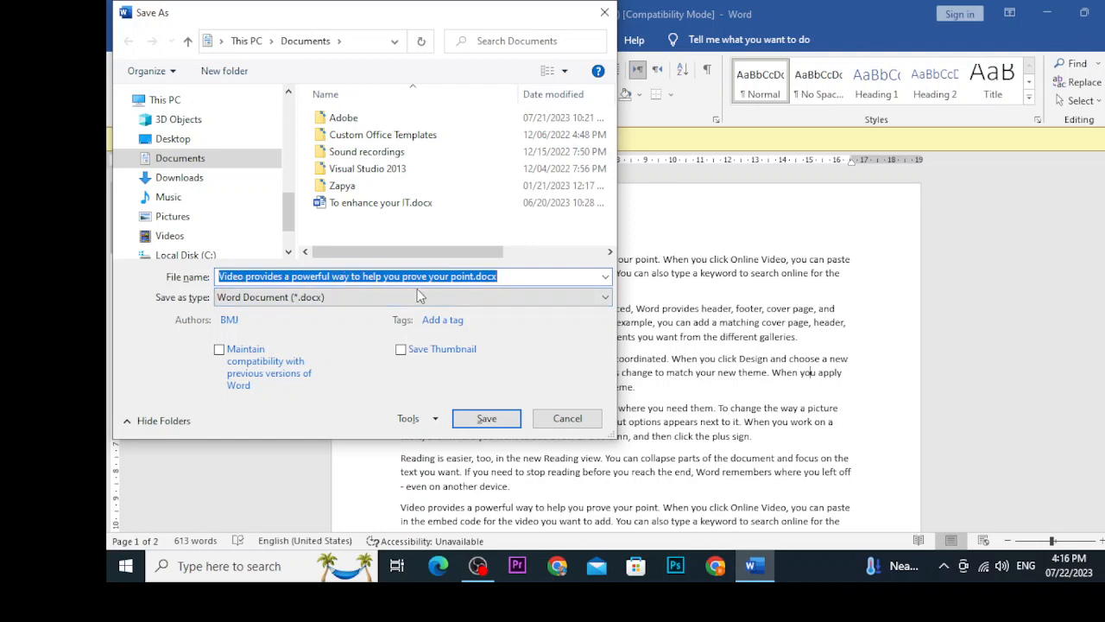
pyautogui.click(472, 276)
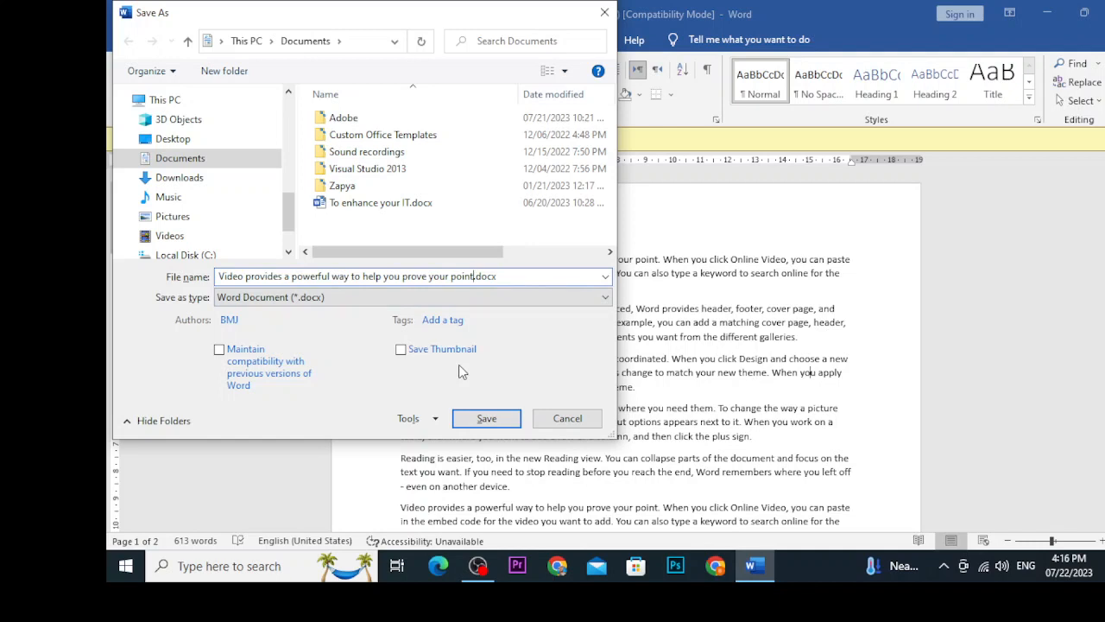
pyautogui.hotkey('shift', 'Left')
pyautogui.hotkey('shift', 'Left')
pyautogui.hotkey('shift', 'Left')
pyautogui.hotkey('shift', 'Left')
pyautogui.hotkey('shift', 'Left')
pyautogui.hotkey('shift', 'Left')
pyautogui.hotkey('shift', 'Left')
pyautogui.hotkey('shift', 'Left')
pyautogui.hotkey('shift', 'Left')
pyautogui.hotkey('shift', 'Left')
pyautogui.hotkey('shift', 'Left')
pyautogui.hotkey('shift', 'Left')
pyautogui.hotkey('shift', 'Left')
pyautogui.hotkey('shift', 'Left')
pyautogui.hotkey('shift', 'Left')
pyautogui.hotkey('shift', 'Left')
pyautogui.hotkey('shift', 'Left')
pyautogui.hotkey('shift', 'Left')
pyautogui.hotkey('shift', 'Left')
pyautogui.hotkey('shift', 'Left')
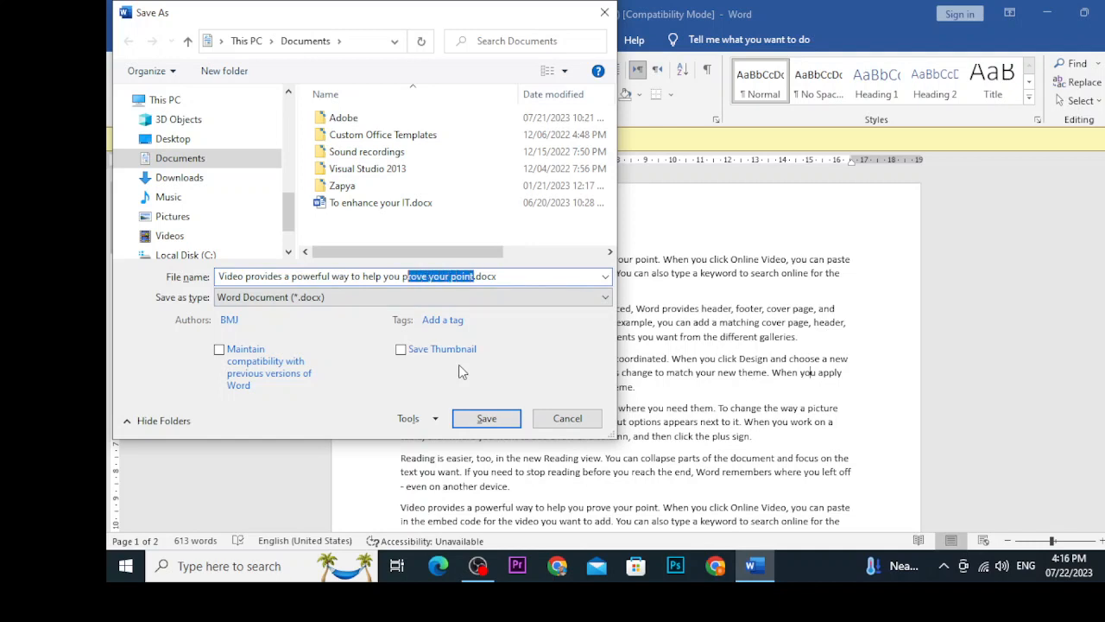
pyautogui.hotkey('shift', 'Left')
pyautogui.hotkey('shift', 'Left')
pyautogui.hotkey('shift', 'Left')
pyautogui.hotkey('shift', 'Left')
pyautogui.hotkey('shift', 'Left')
pyautogui.hotkey('shift', 'Left')
pyautogui.hotkey('shift', 'Left')
pyautogui.hotkey('shift', 'Left')
pyautogui.hotkey('shift', 'Left')
pyautogui.hotkey('shift', 'Left')
pyautogui.hotkey('shift', 'Left')
pyautogui.hotkey('shift', 'Left')
pyautogui.hotkey('shift', 'Left')
pyautogui.hotkey('shift', 'Left')
pyautogui.hotkey('shift', 'Left')
pyautogui.hotkey('shift', 'Left')
pyautogui.hotkey('shift', 'Left')
pyautogui.hotkey('shift', 'Left')
pyautogui.hotkey('shift', 'Left')
pyautogui.hotkey('shift', 'Left')
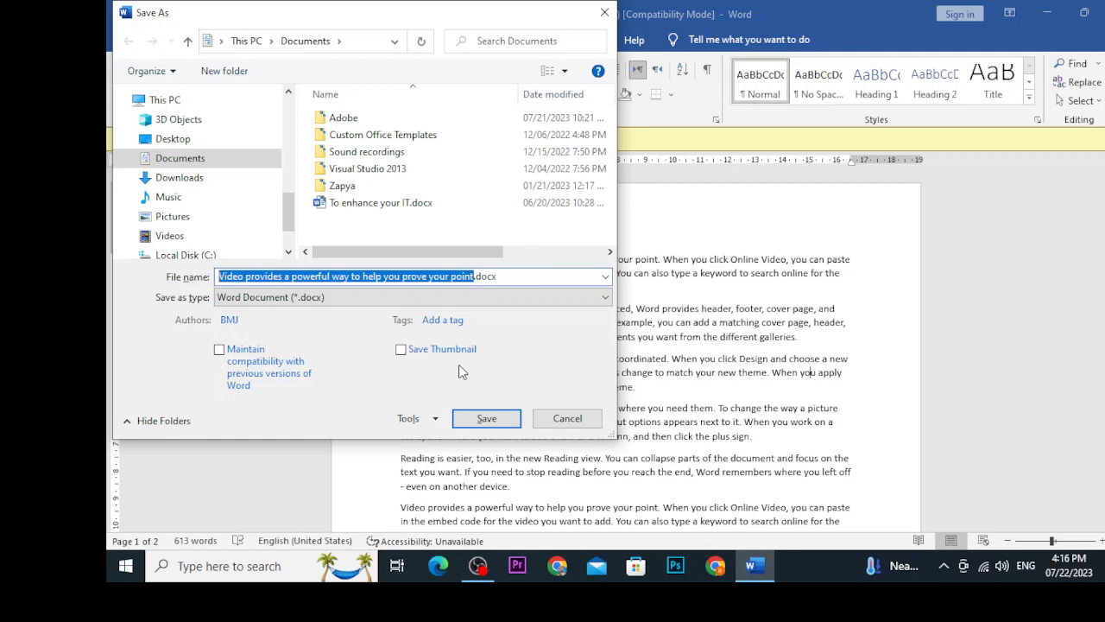
pyautogui.write('james')
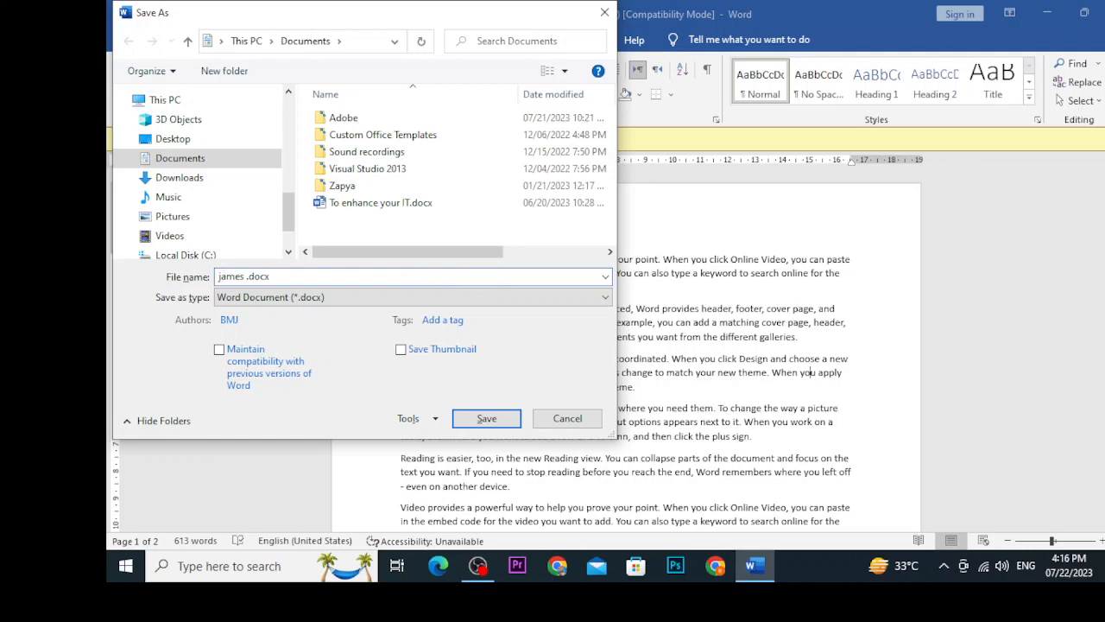
pyautogui.write(' bond 0')
pyautogui.write(' 07')
pyautogui.press('BackSpace')
pyautogui.write('07')
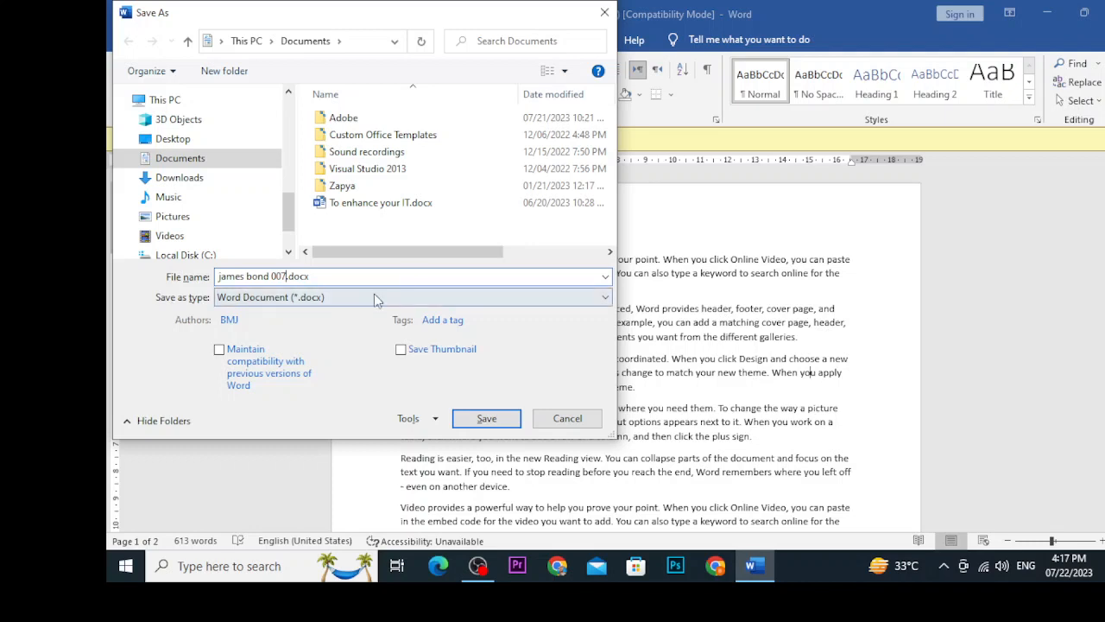
# Save the file to the Desktop as a Word Document (*.docx), accepting the upgrade to the newest file format.
pyautogui.click(607, 298)
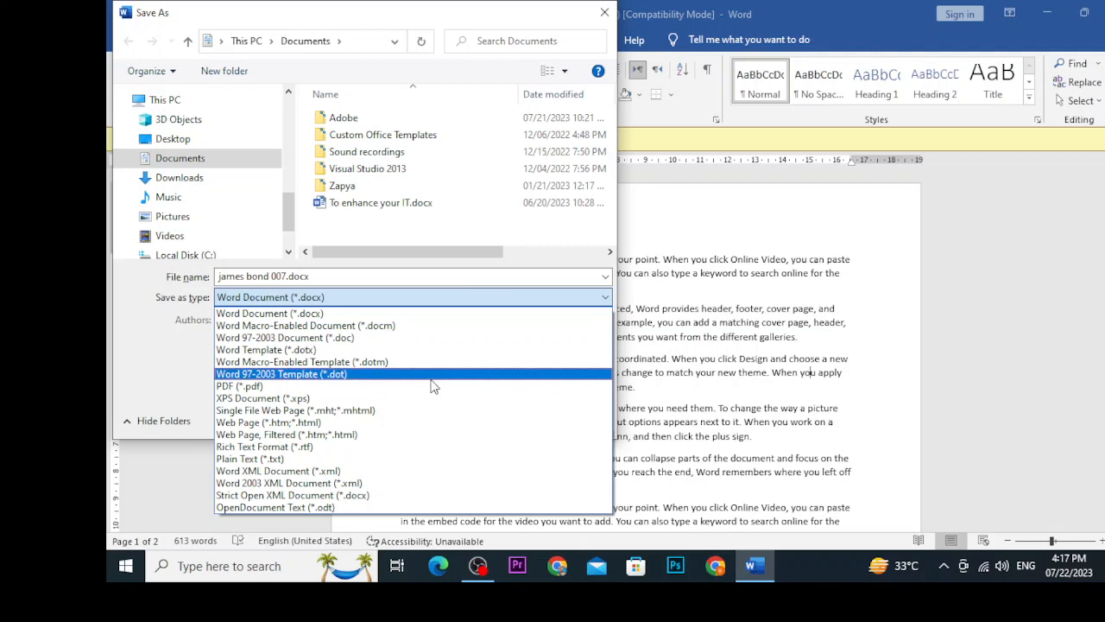
pyautogui.click(376, 314)
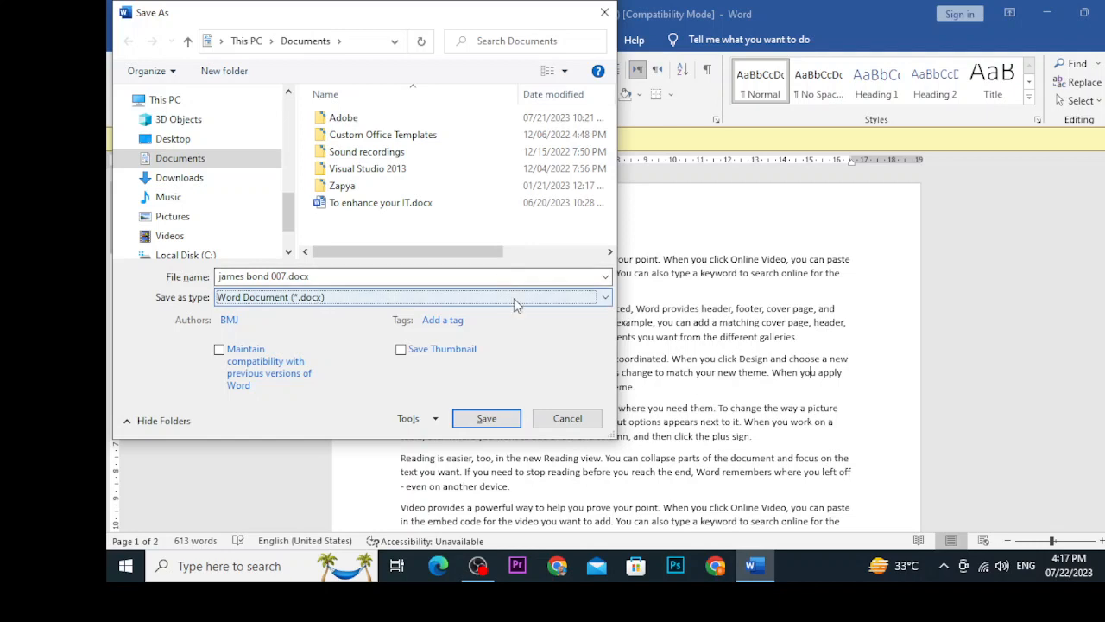
pyautogui.click(604, 299)
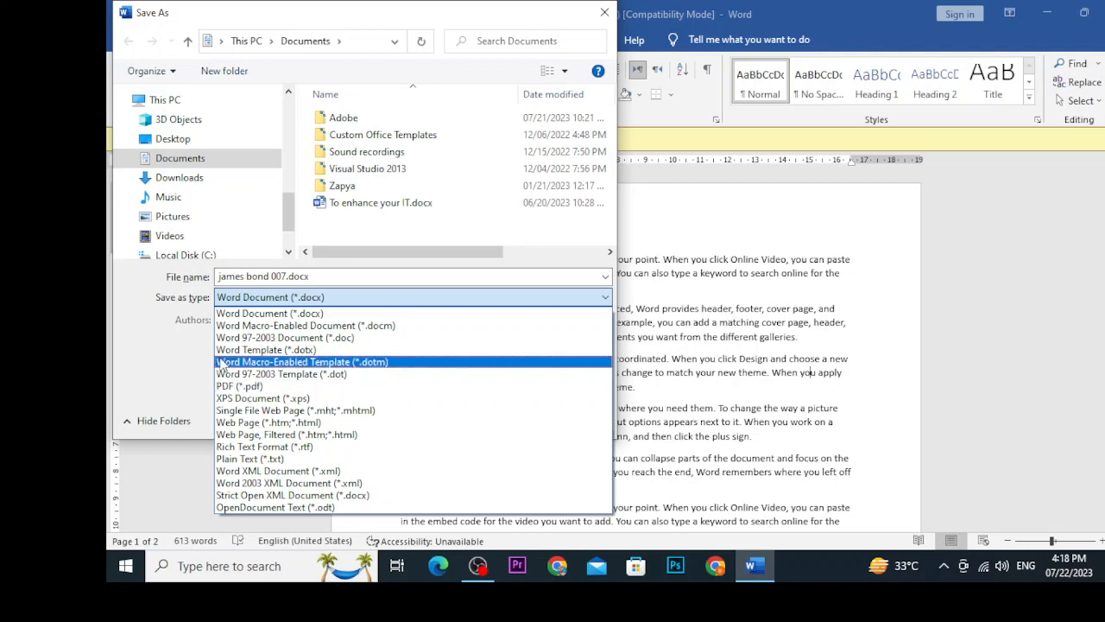
pyautogui.click(275, 313)
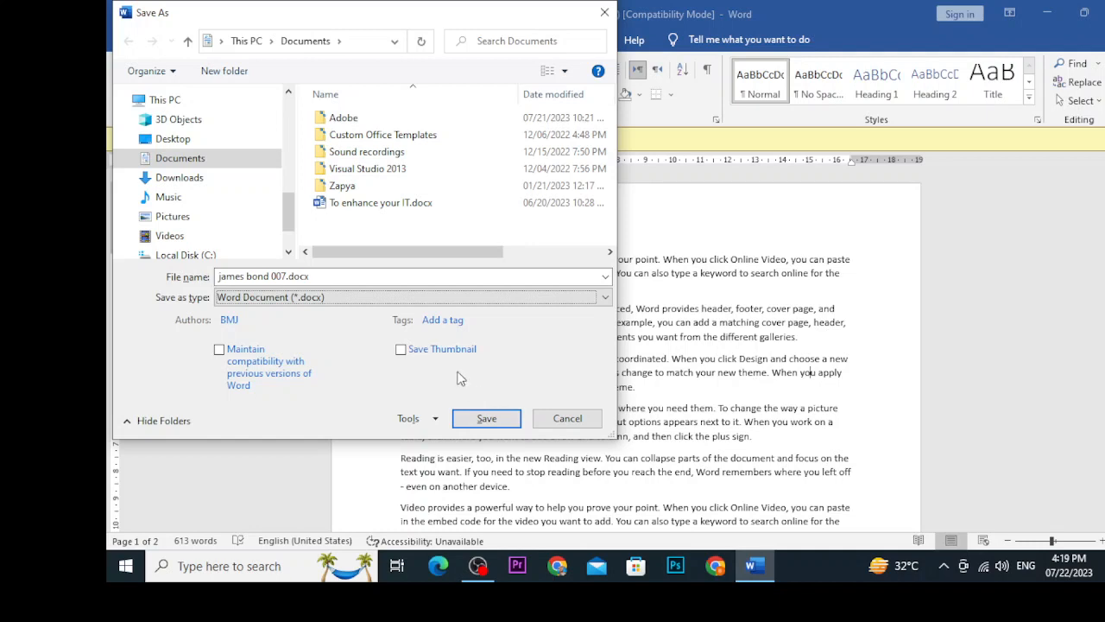
pyautogui.click(175, 142)
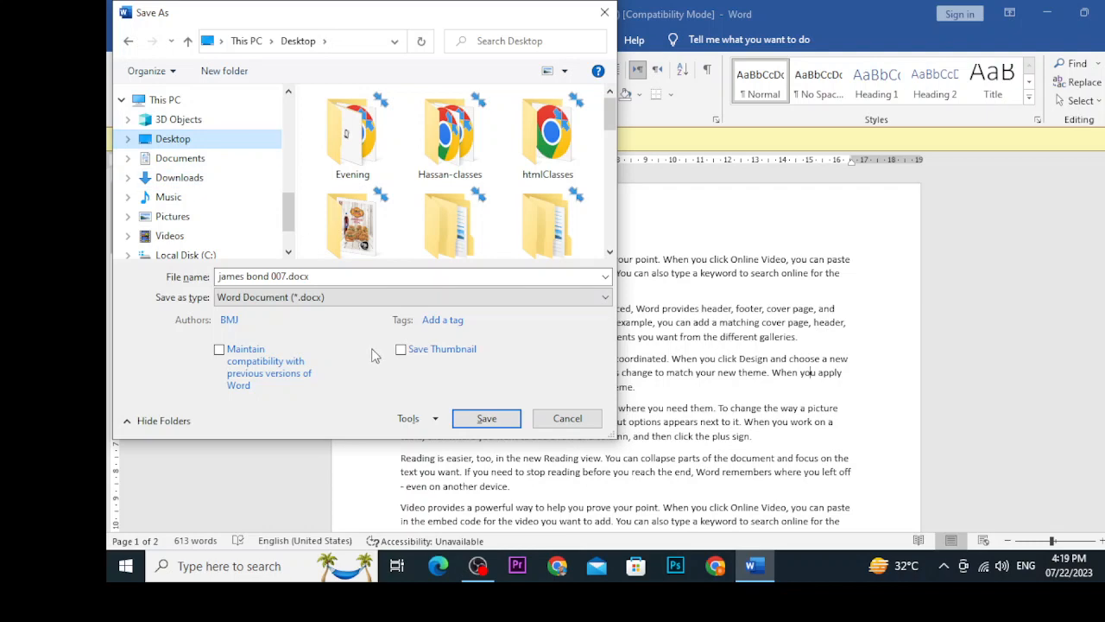
pyautogui.click(469, 420)
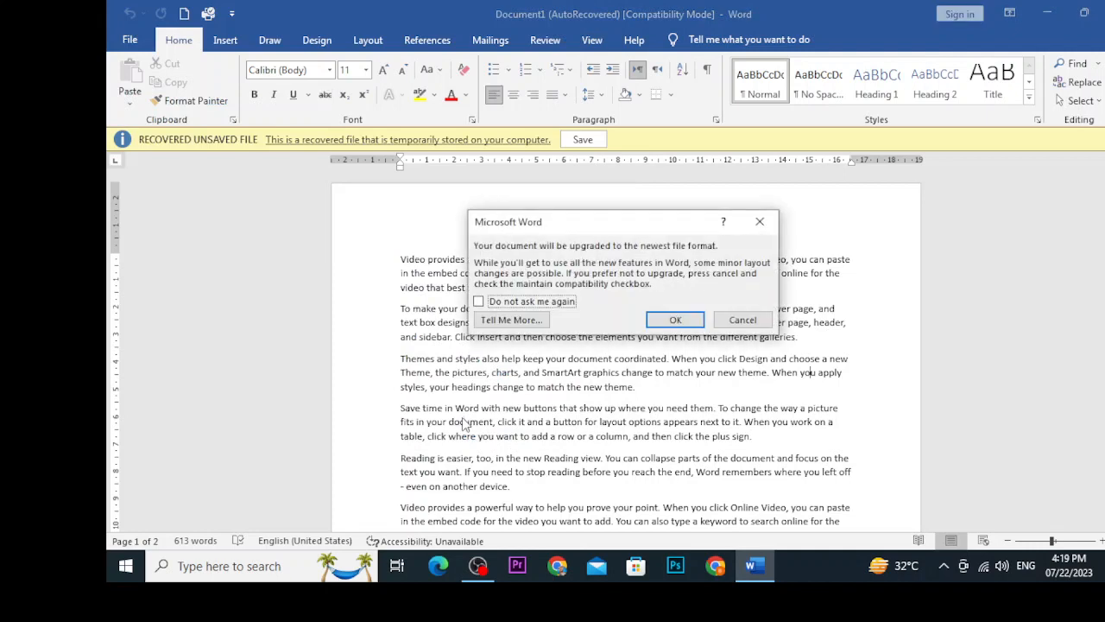
pyautogui.click(672, 319)
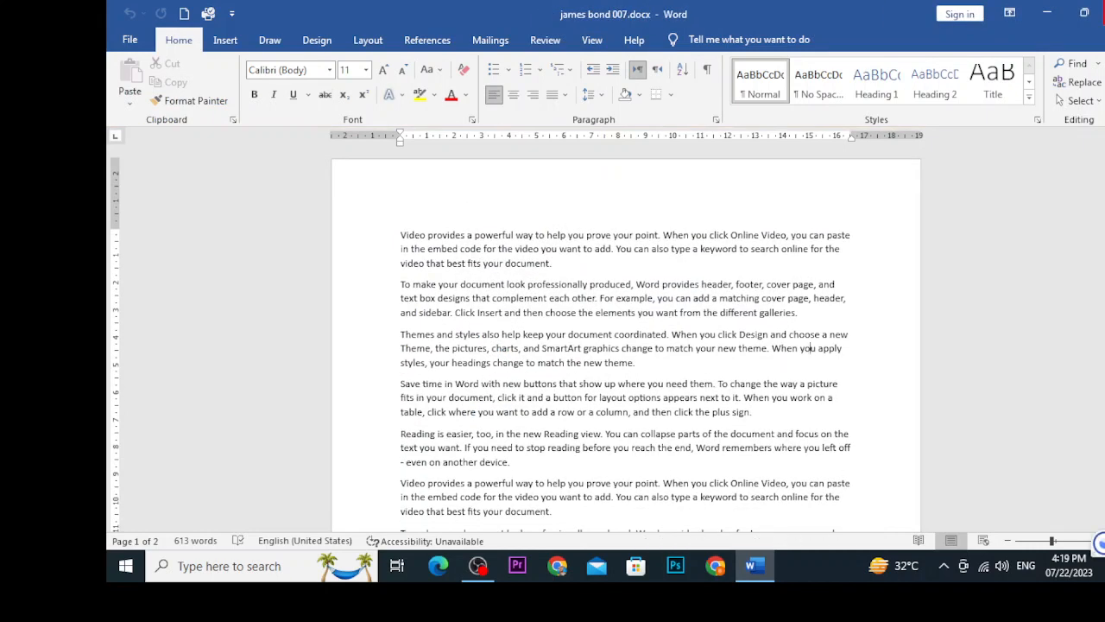
# Switch from Word to the desktop and move the james bond 007.docx file into the empty area beside Eng 1.docx.
pyautogui.hotkey('alt', 'Tab')
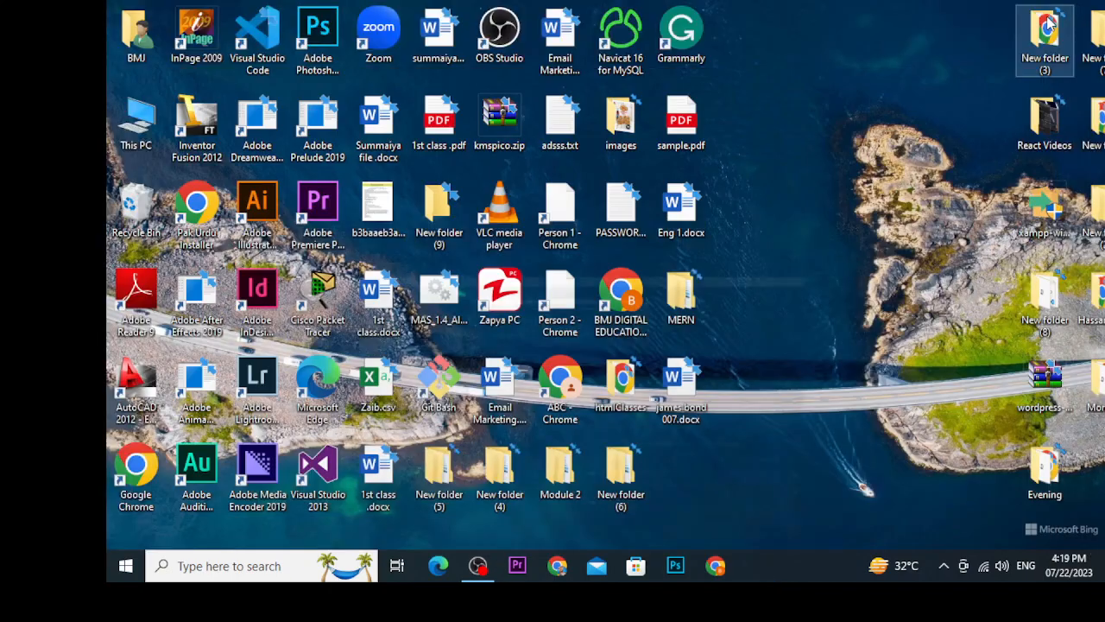
pyautogui.rightClick(821, 172)
pyautogui.click(848, 216)
pyautogui.moveTo(682, 405); pyautogui.dragTo(826, 242)
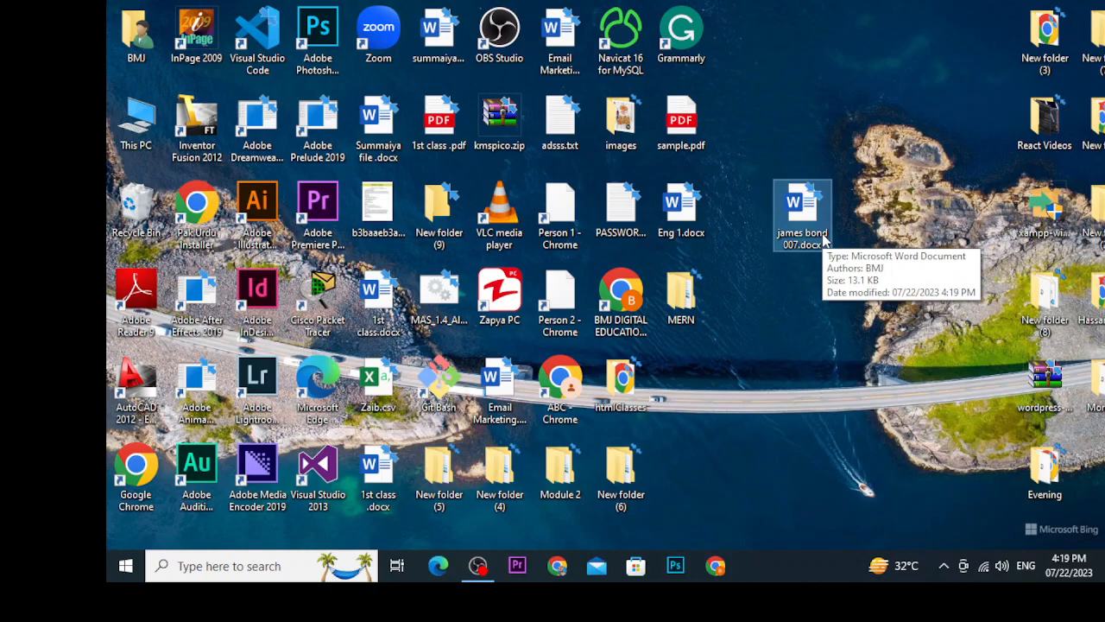
# Open james bond 007.docx from the desktop to check its contents, and close it again.
pyautogui.doubleClick(825, 240)
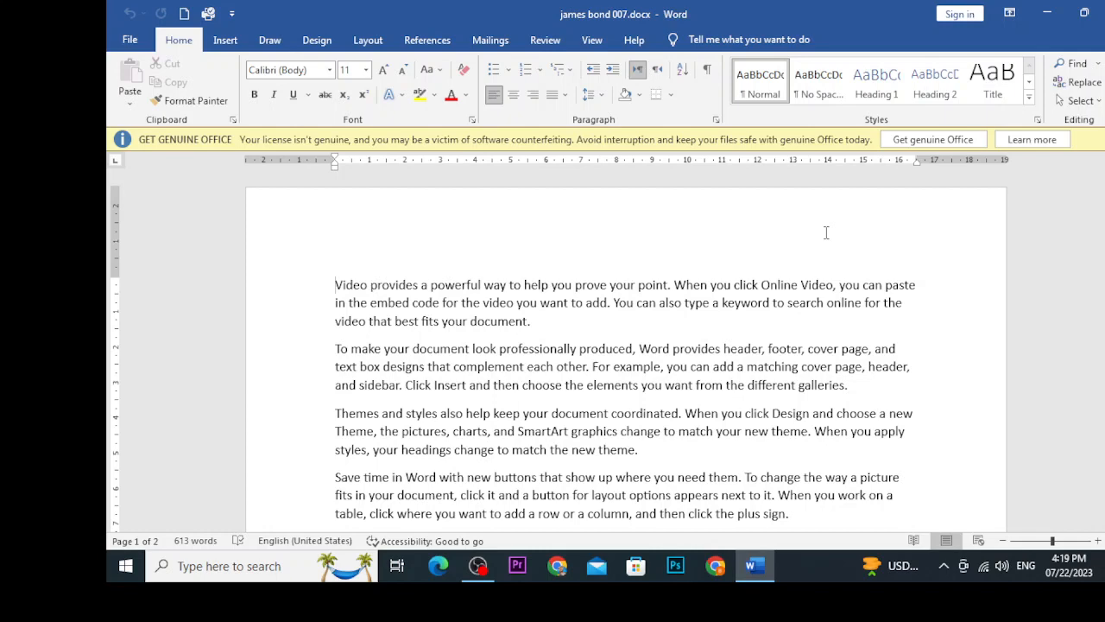
pyautogui.click(1104, 10)
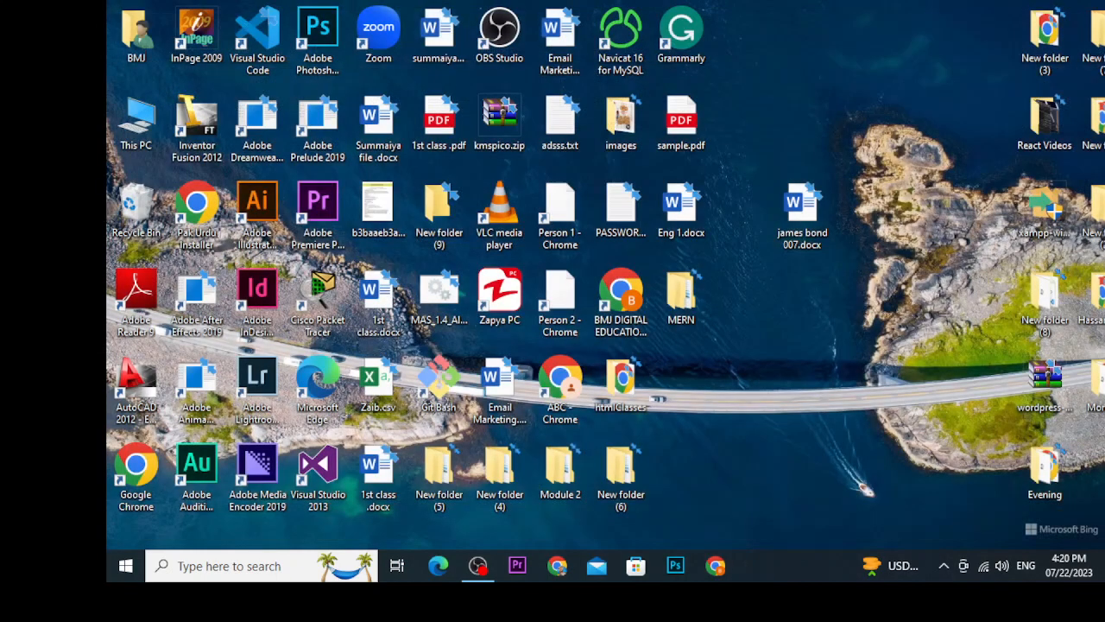
# Rename the james bond 007.docx file on the desktop as wwe.docx.
pyautogui.rightClick(786, 232)
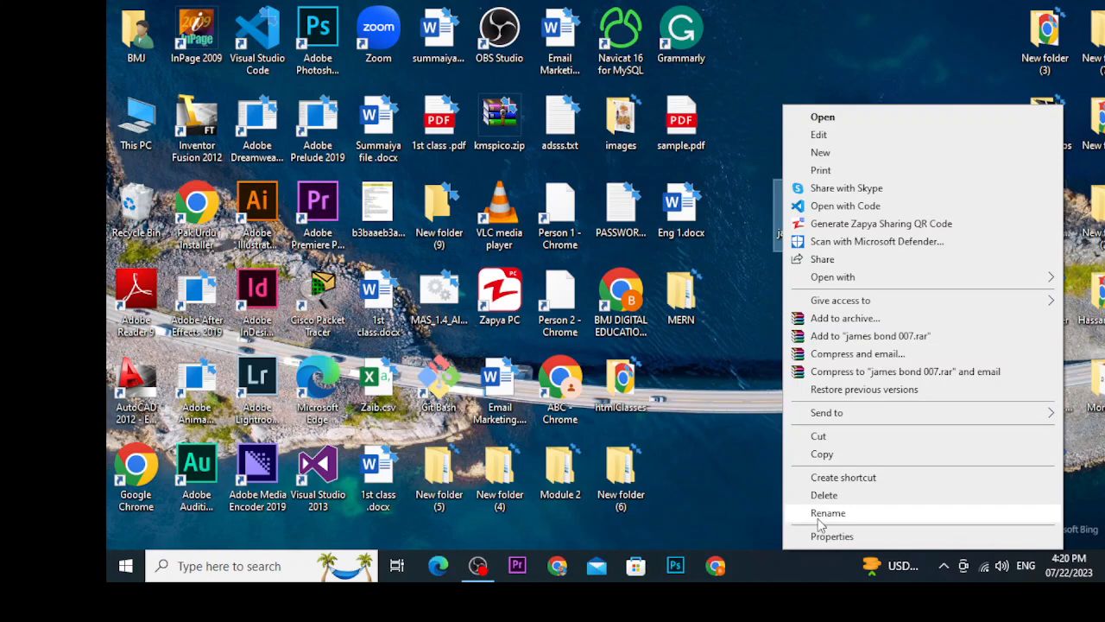
pyautogui.click(827, 513)
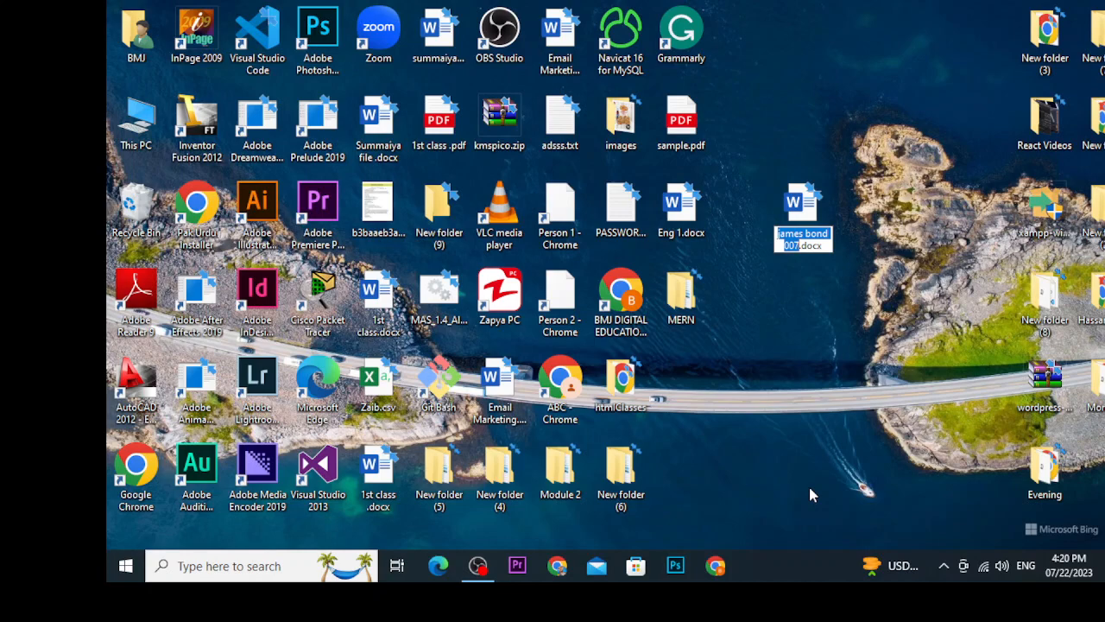
pyautogui.write('wwe')
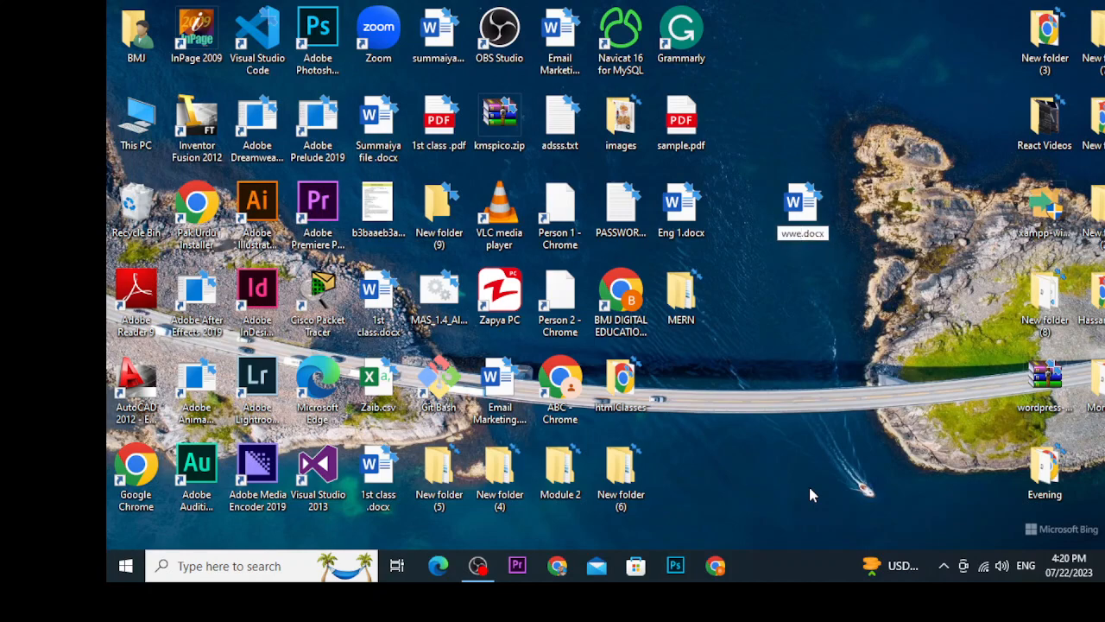
pyautogui.press('Return')
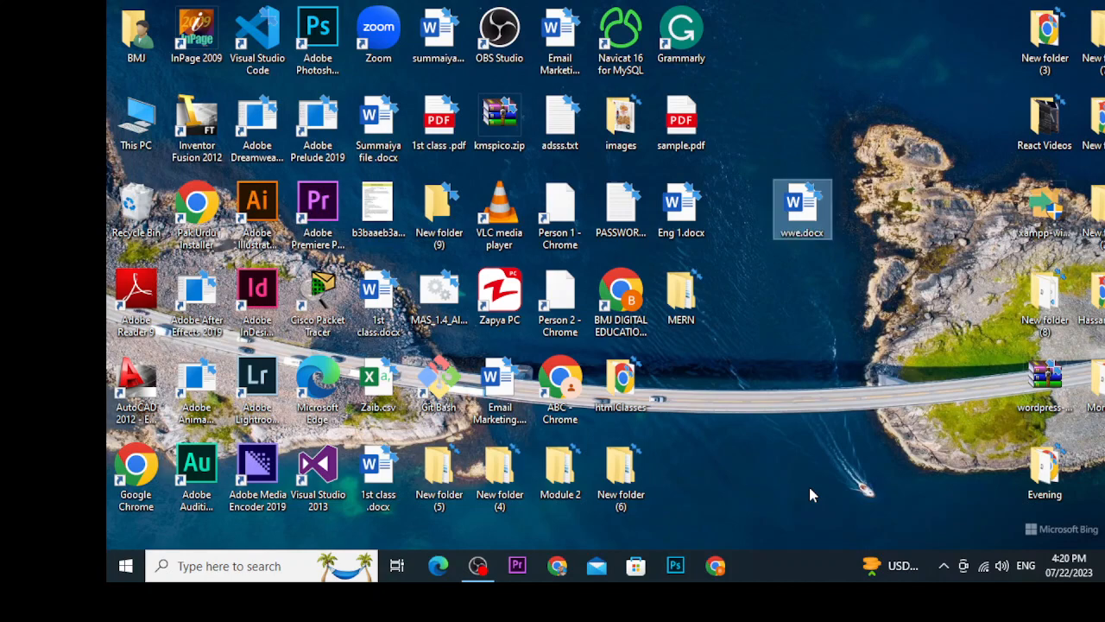
# Open the renamed wwe.docx file in Word and dismiss the licence notice above the document.
pyautogui.press('Return')
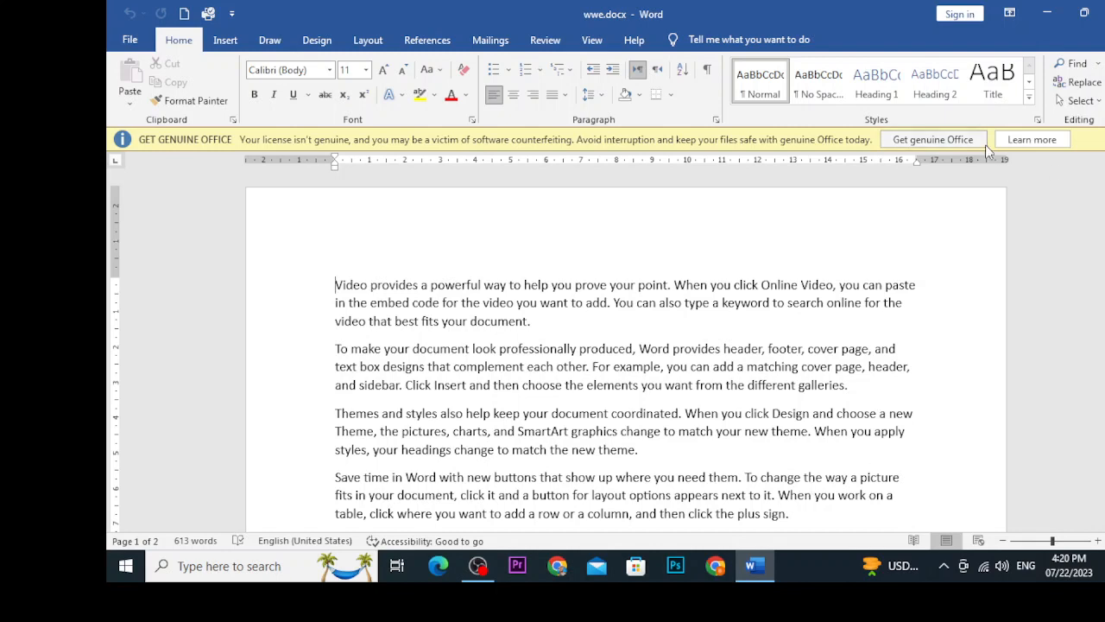
pyautogui.click(1104, 139)
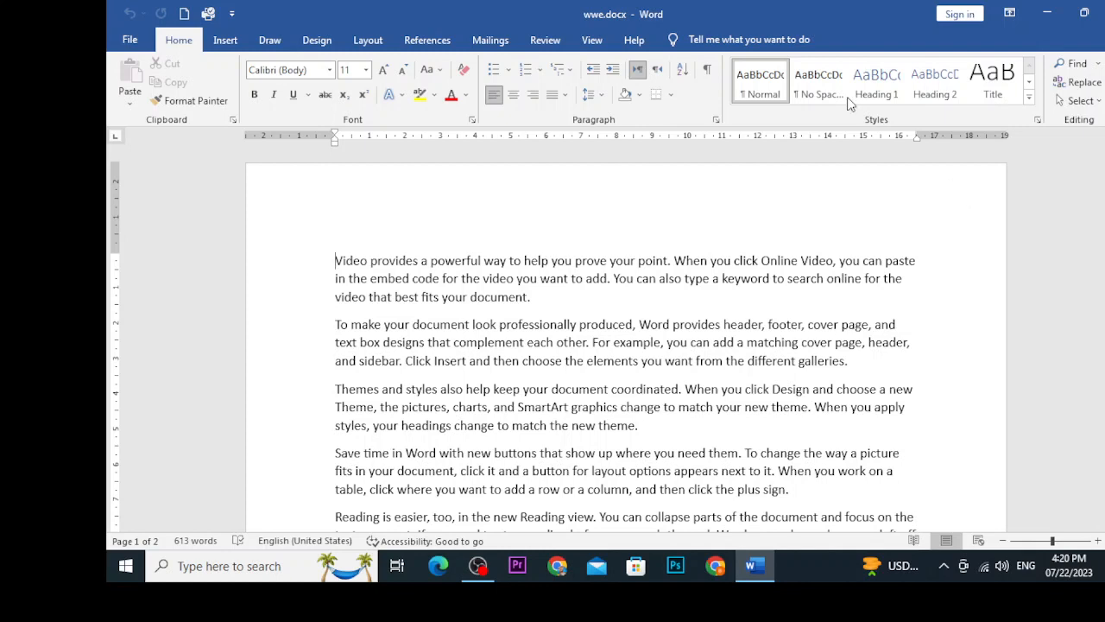
pyautogui.click(276, 40)
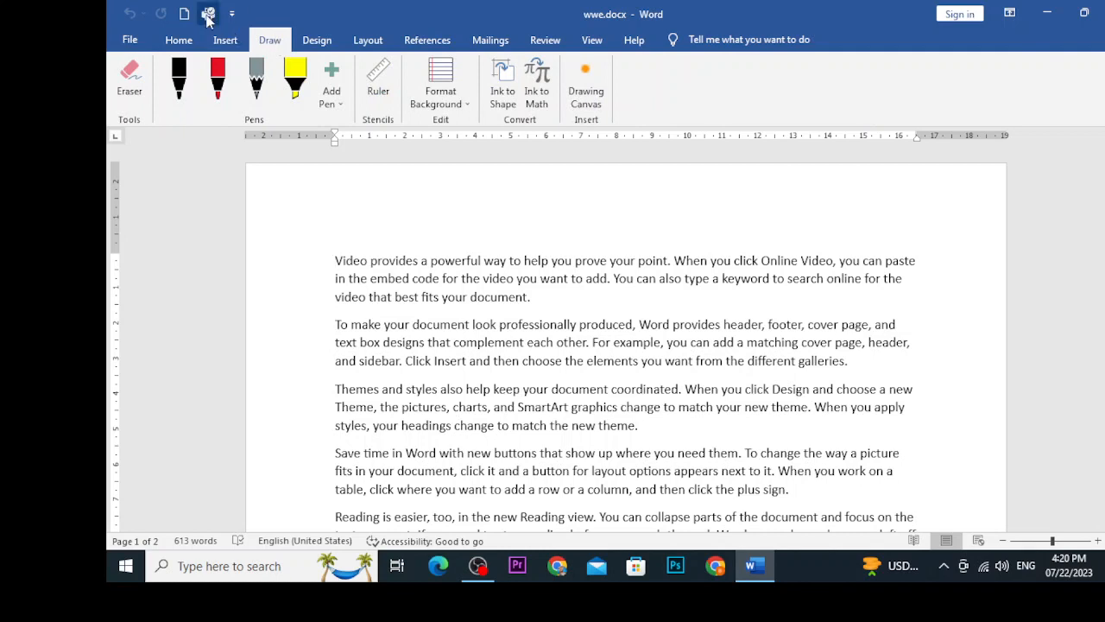
pyautogui.click(178, 40)
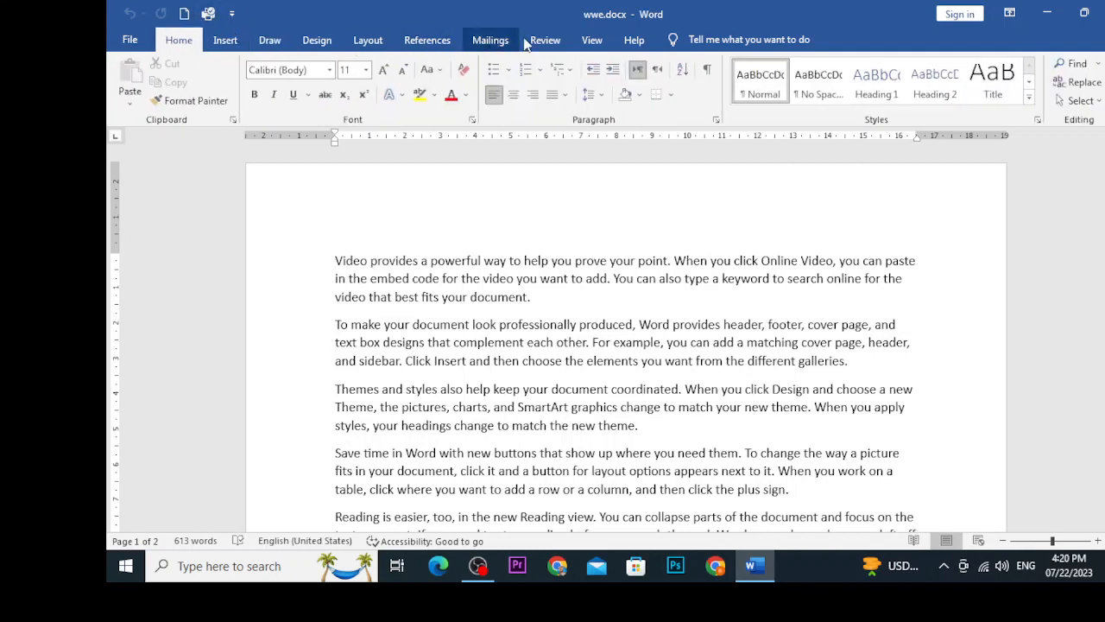
# Search the available commands for "page number" and look through the Add Page Numbers options without applying one.
pyautogui.click(752, 39)
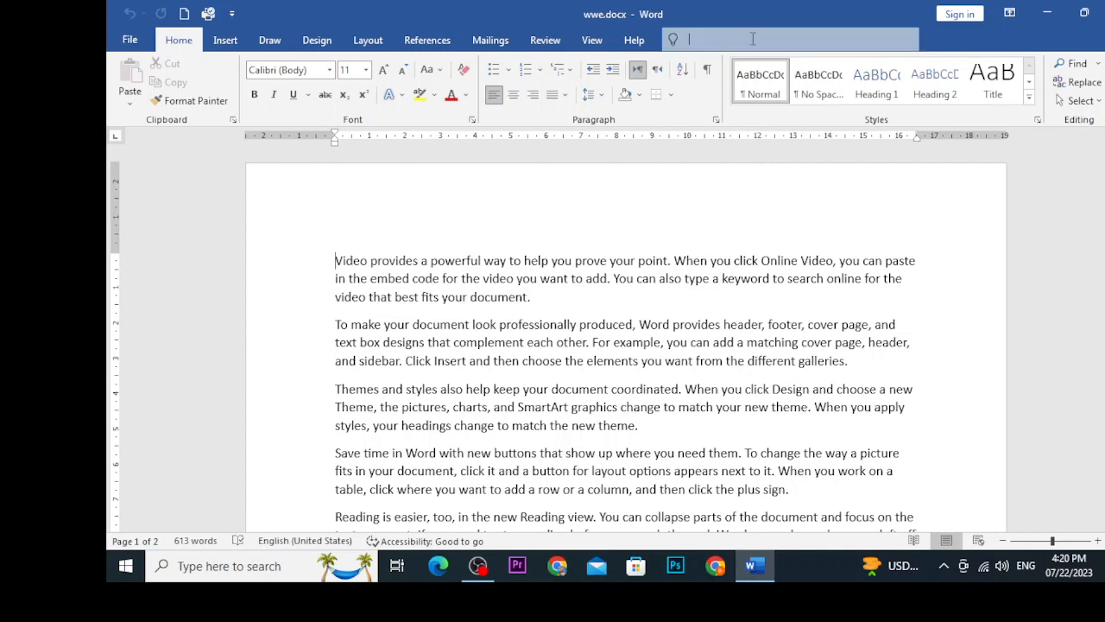
pyautogui.write('pa')
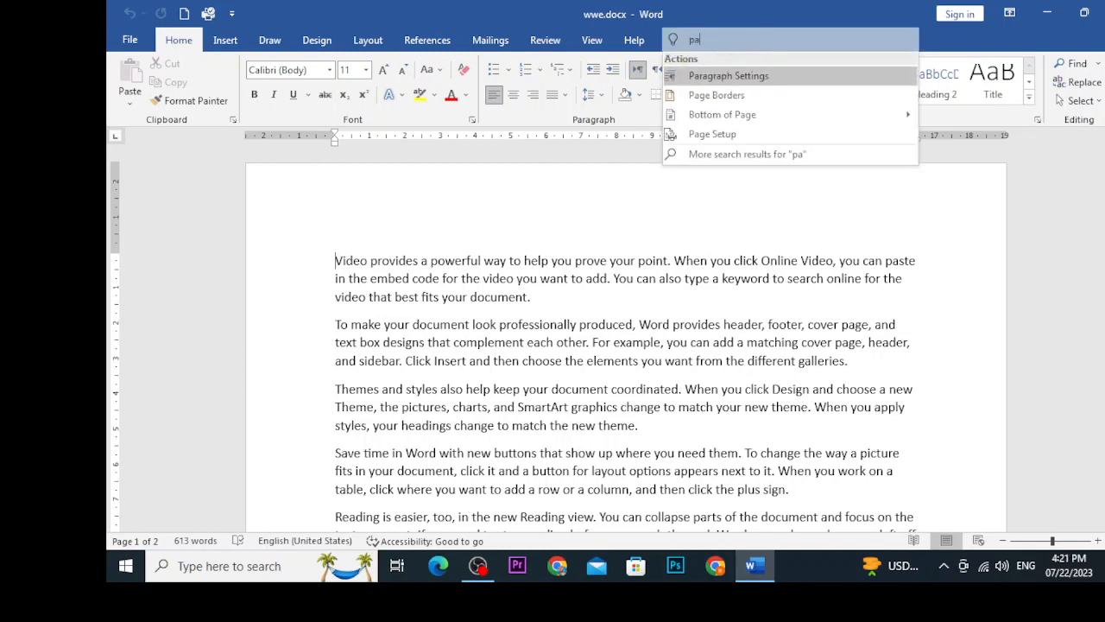
pyautogui.write('ge number')
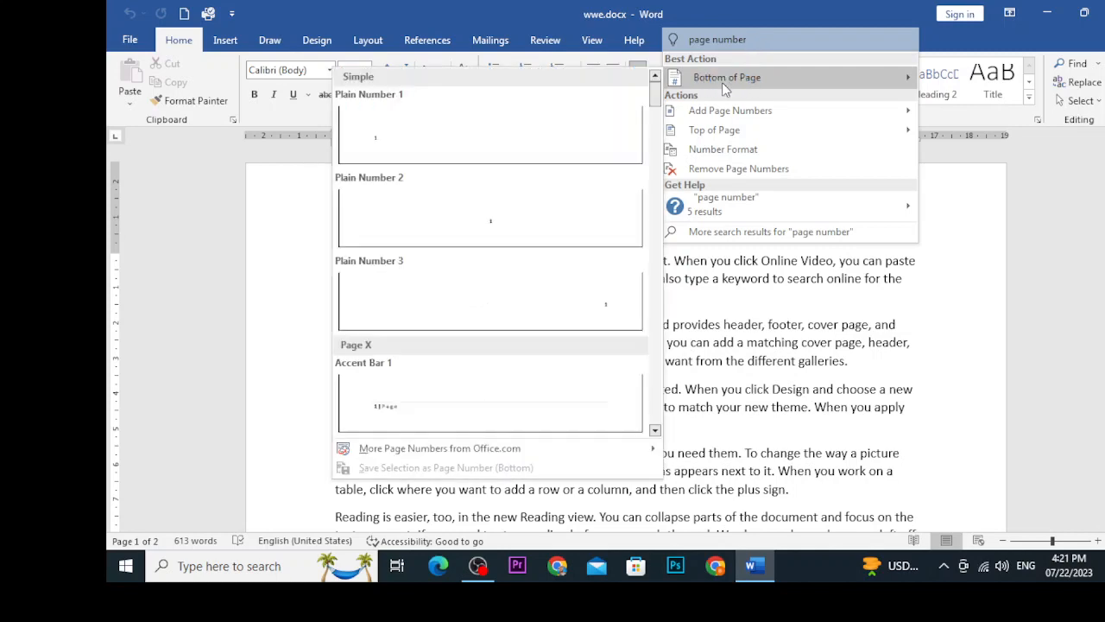
pyautogui.moveTo(744, 116)
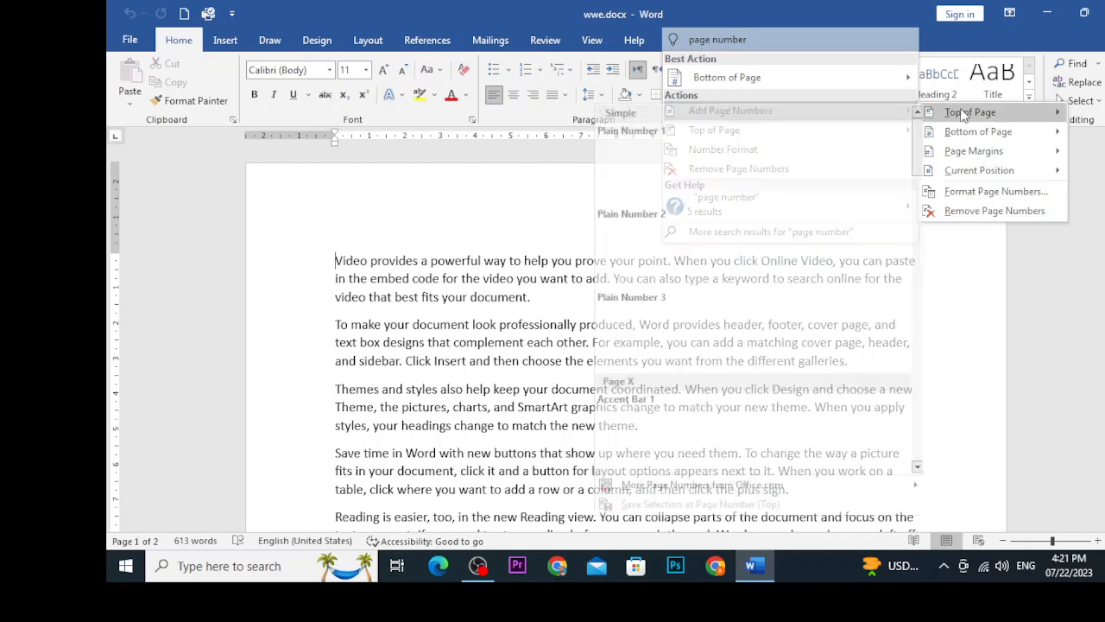
pyautogui.moveTo(976, 154)
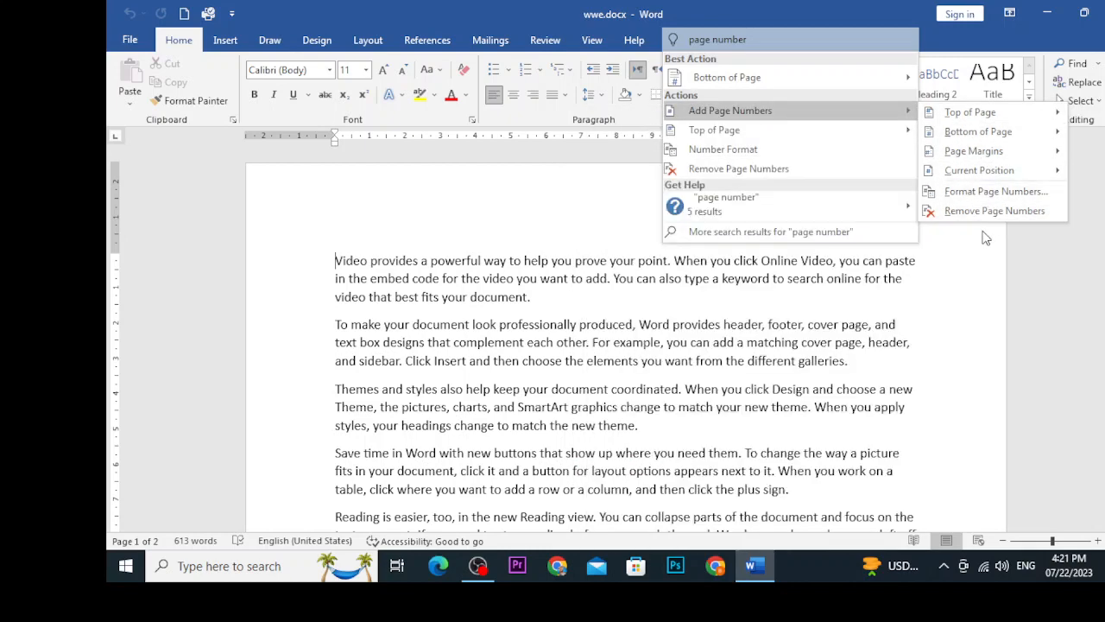
pyautogui.click(984, 230)
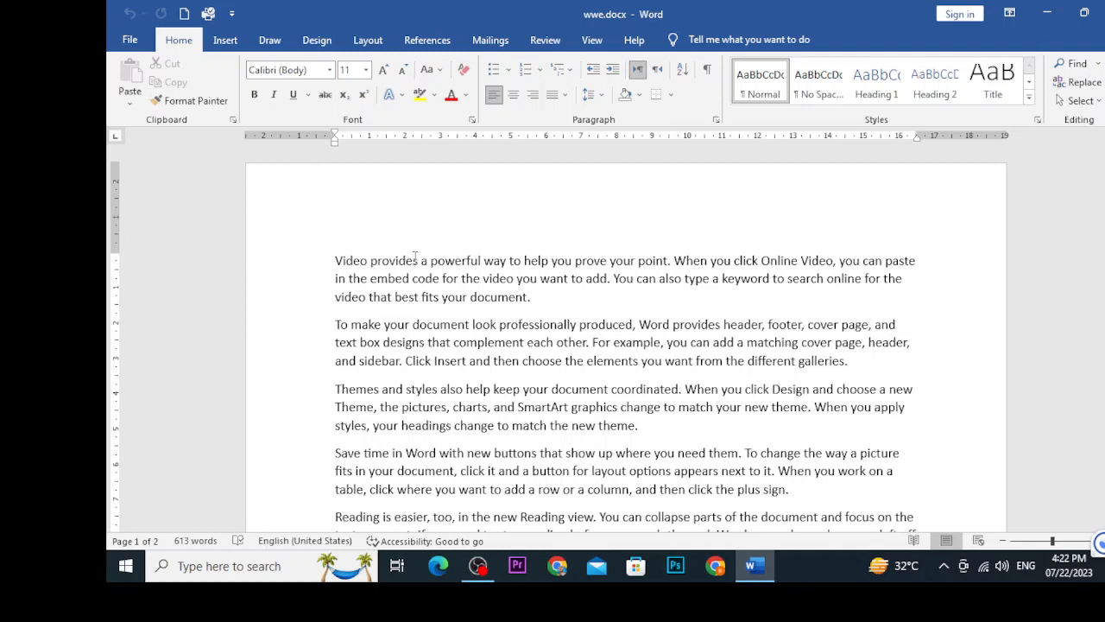
pyautogui.click(416, 258)
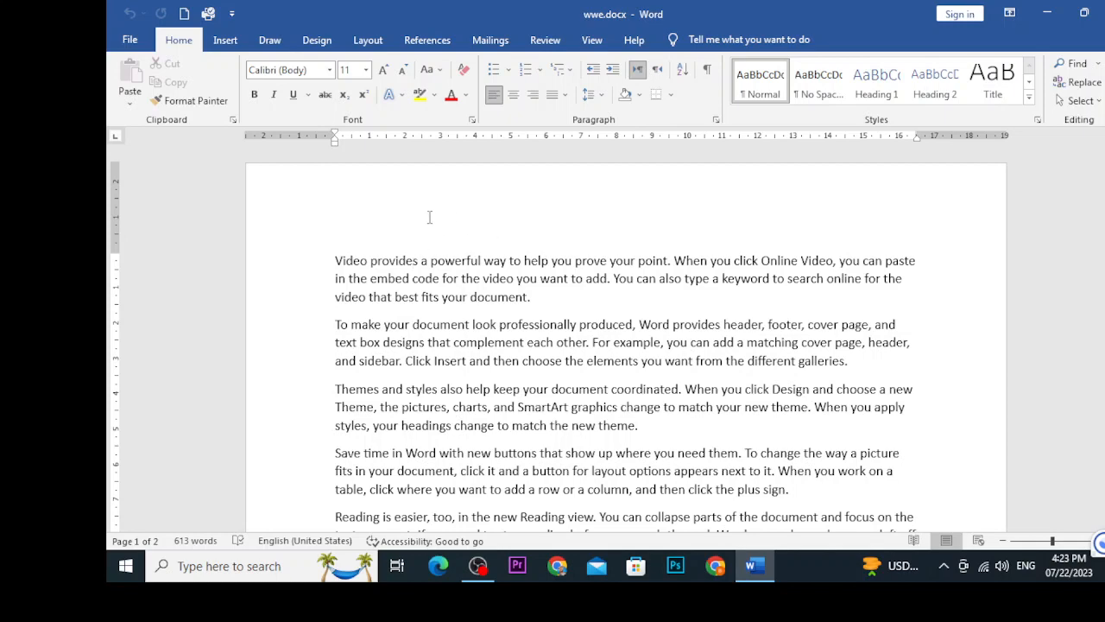
pyautogui.click(424, 261)
pyautogui.scroll(-2, 424, 260)
pyautogui.scroll(2, 649, 253)
pyautogui.scroll(-2, 464, 256)
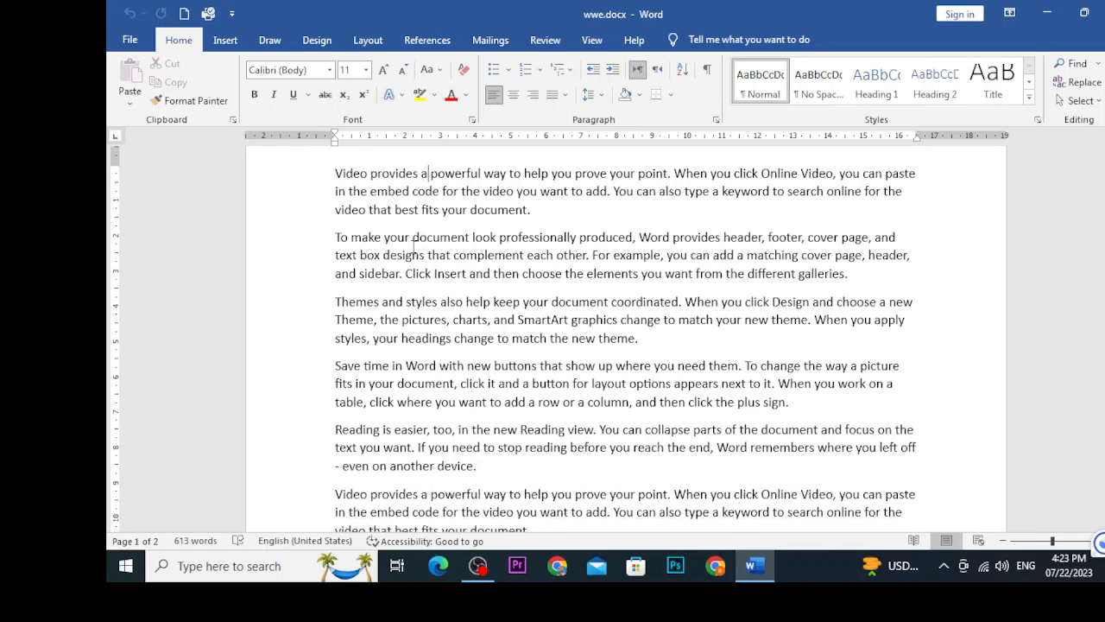
pyautogui.scroll(1, 398, 242)
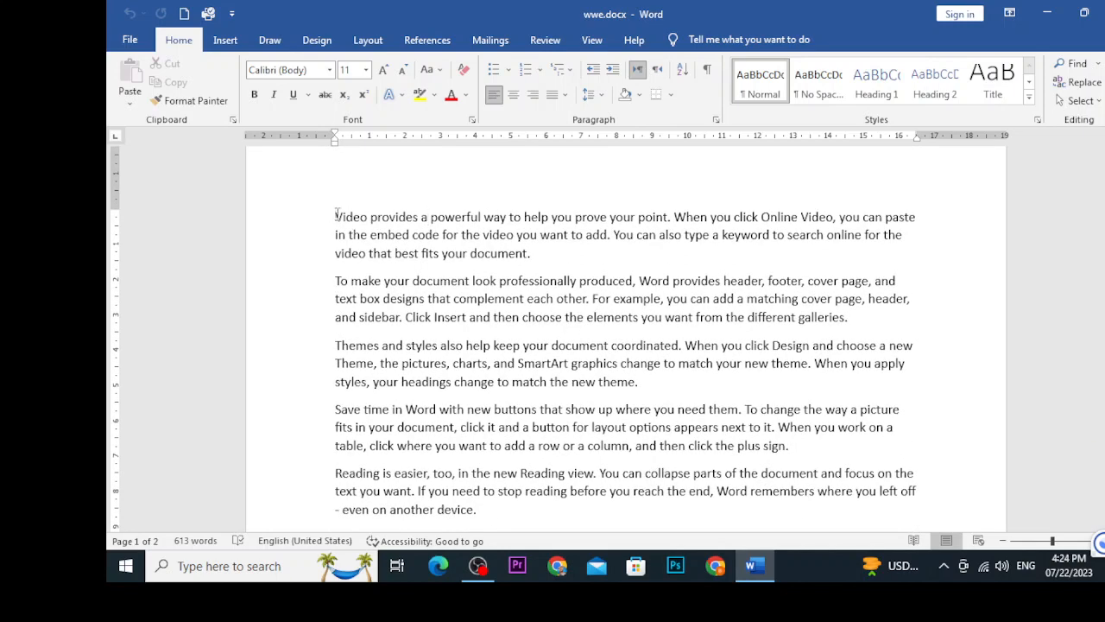
pyautogui.moveTo(335, 217); pyautogui.dragTo(533, 257)
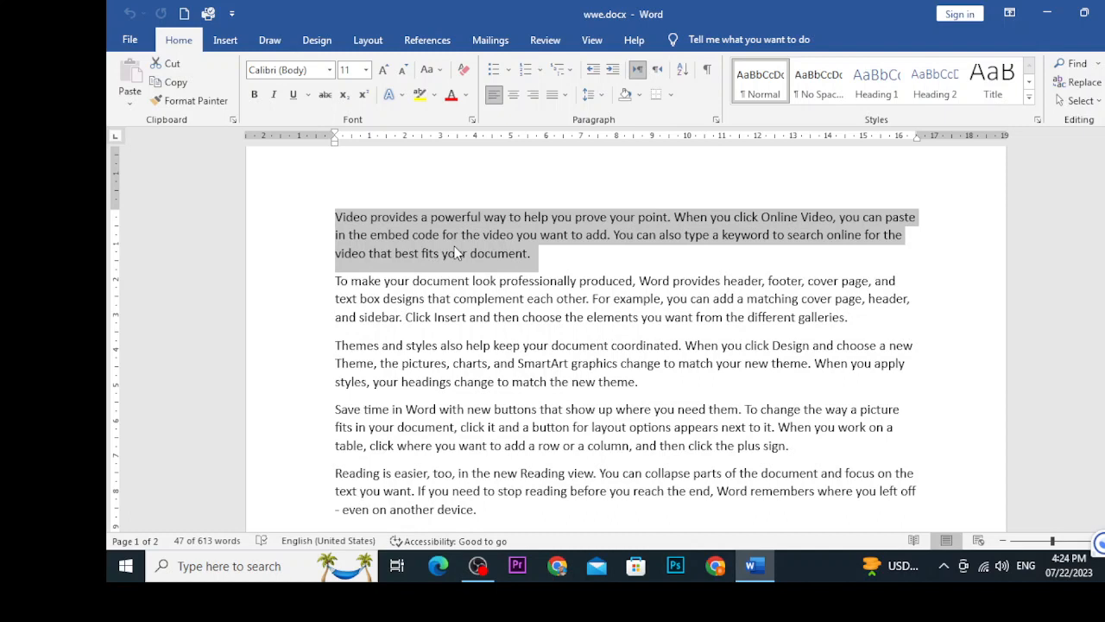
pyautogui.rightClick(423, 313)
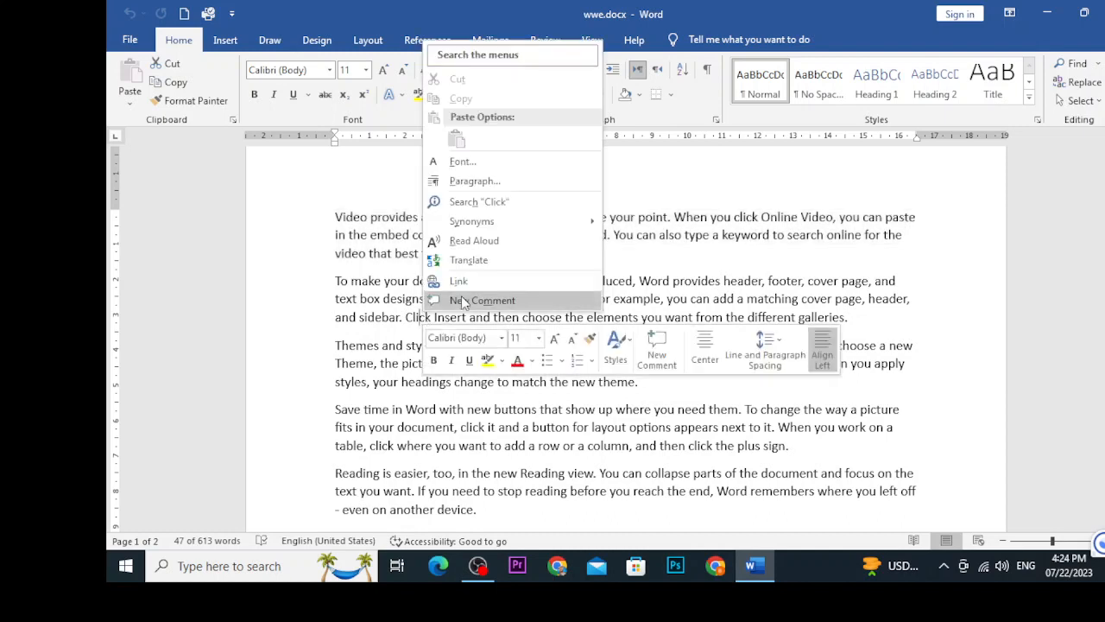
pyautogui.click(389, 242)
pyautogui.rightClick(389, 242)
pyautogui.press('Escape')
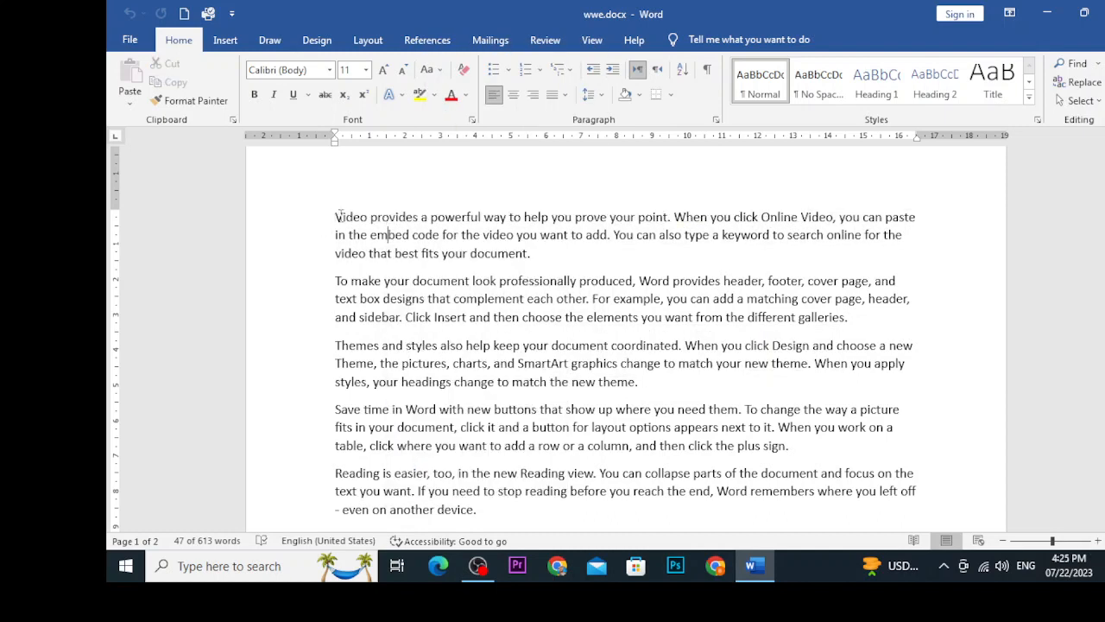
# Copy the whole first paragraph of the document, beginning "Video provides a powerful way".
pyautogui.moveTo(337, 217); pyautogui.dragTo(518, 235)
pyautogui.tripleClick(500, 243)
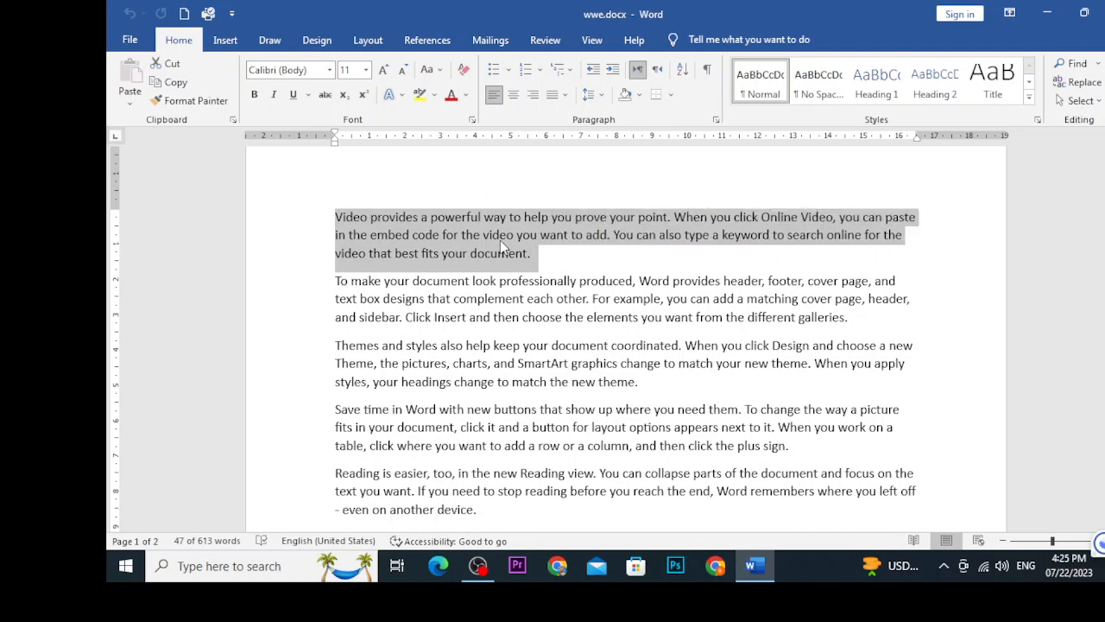
pyautogui.rightClick(500, 241)
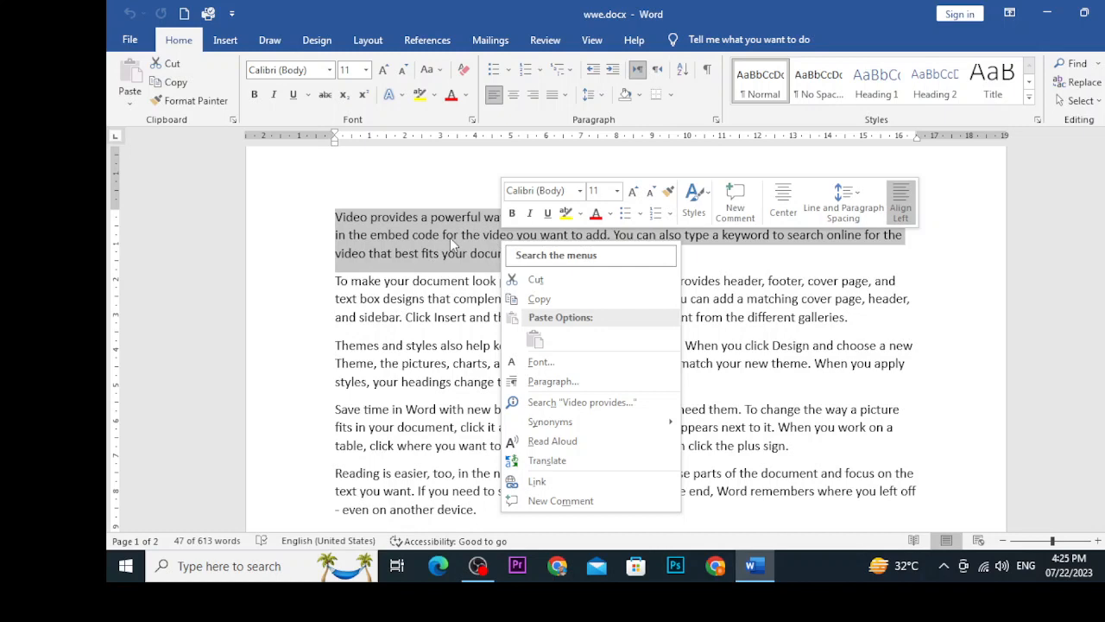
pyautogui.click(530, 299)
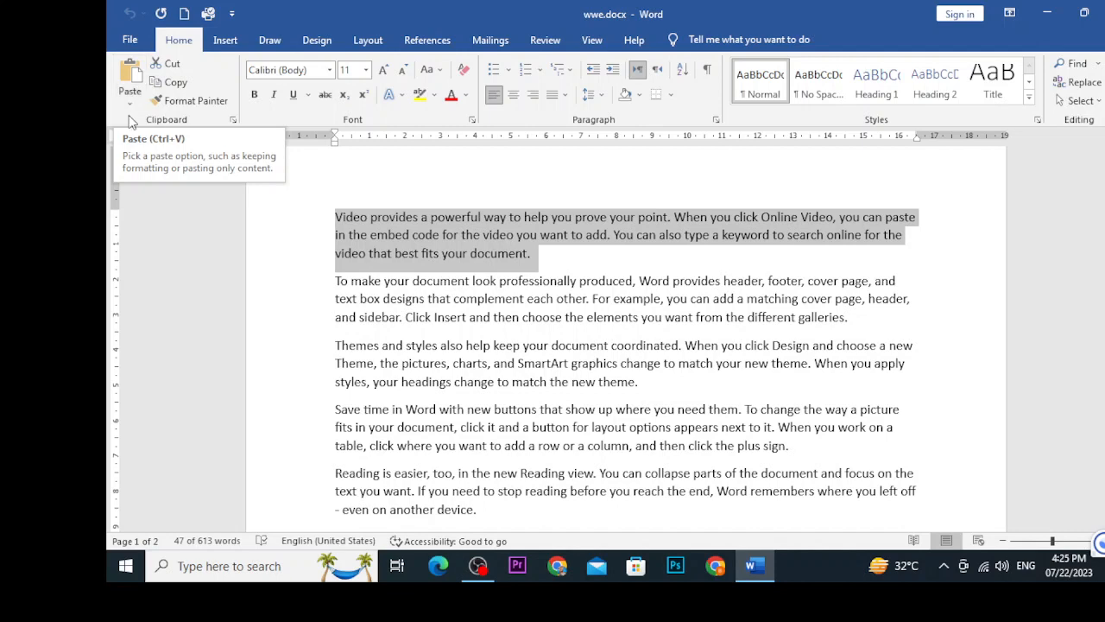
pyautogui.click(170, 83)
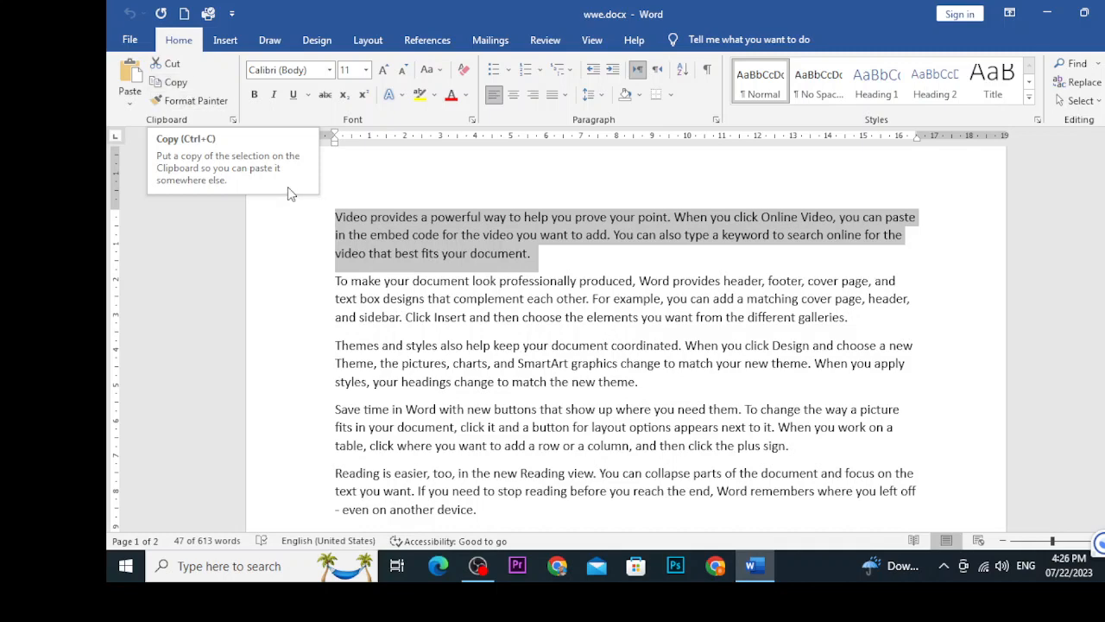
# Paste the copied paragraph as text only on the empty line below the last paragraph on page 2.
pyautogui.scroll(-6, 359, 266)
pyautogui.scroll(-8, 362, 294)
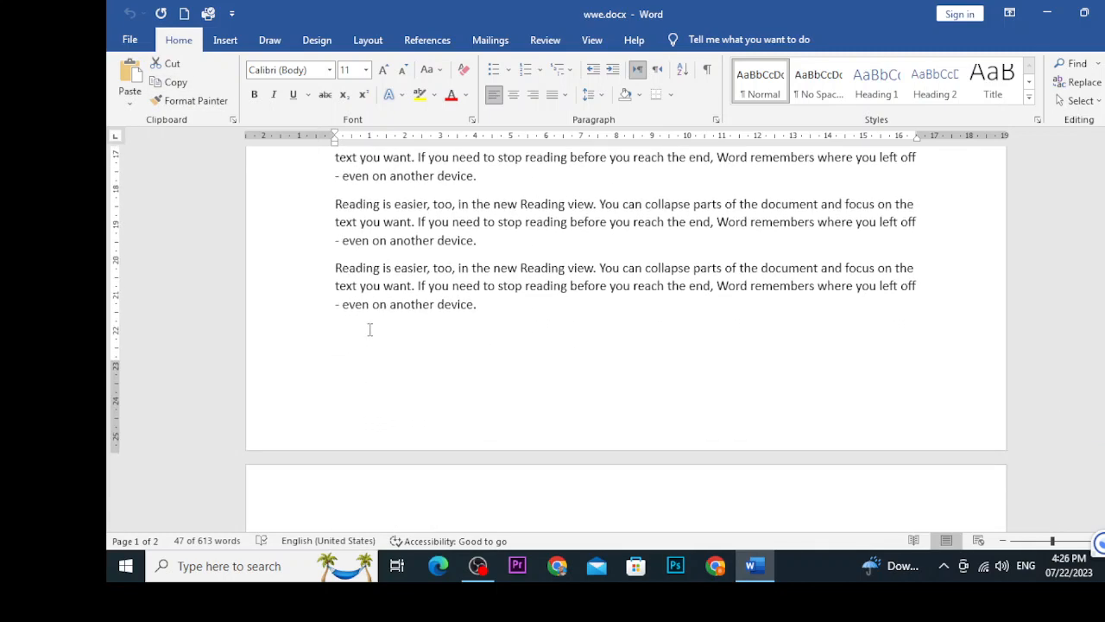
pyautogui.scroll(-6, 345, 323)
pyautogui.scroll(-1, 337, 316)
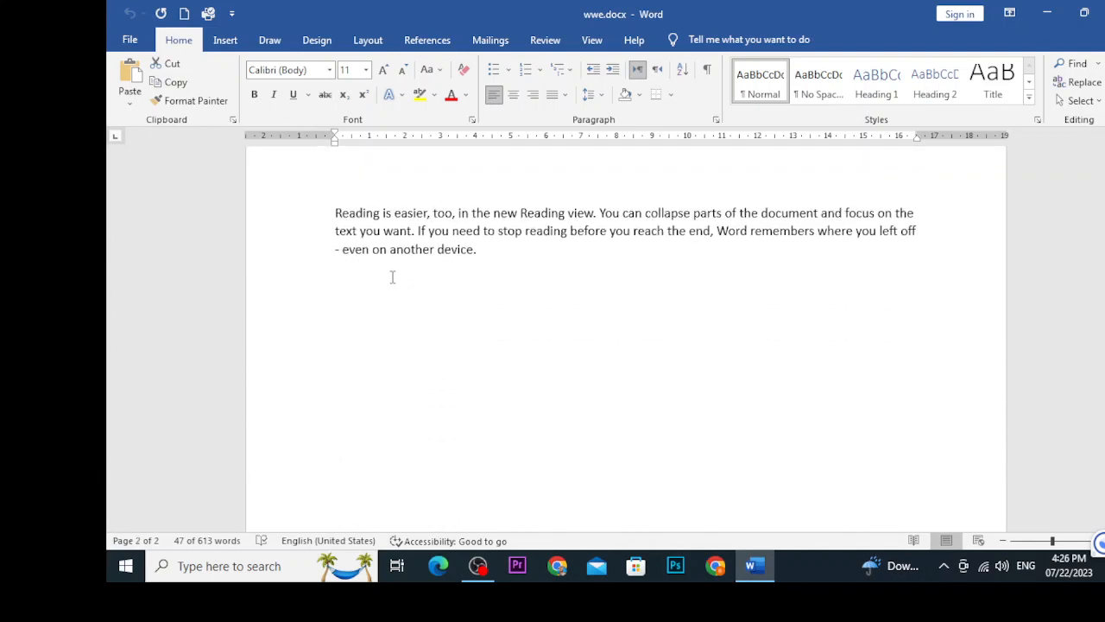
pyautogui.click(343, 275)
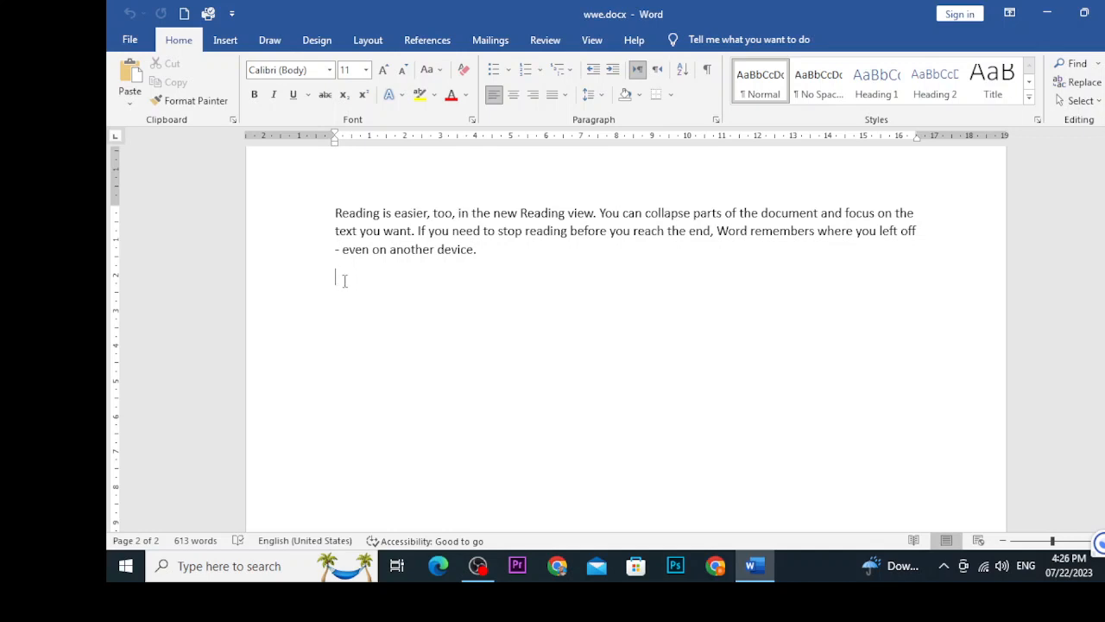
pyautogui.rightClick(343, 278)
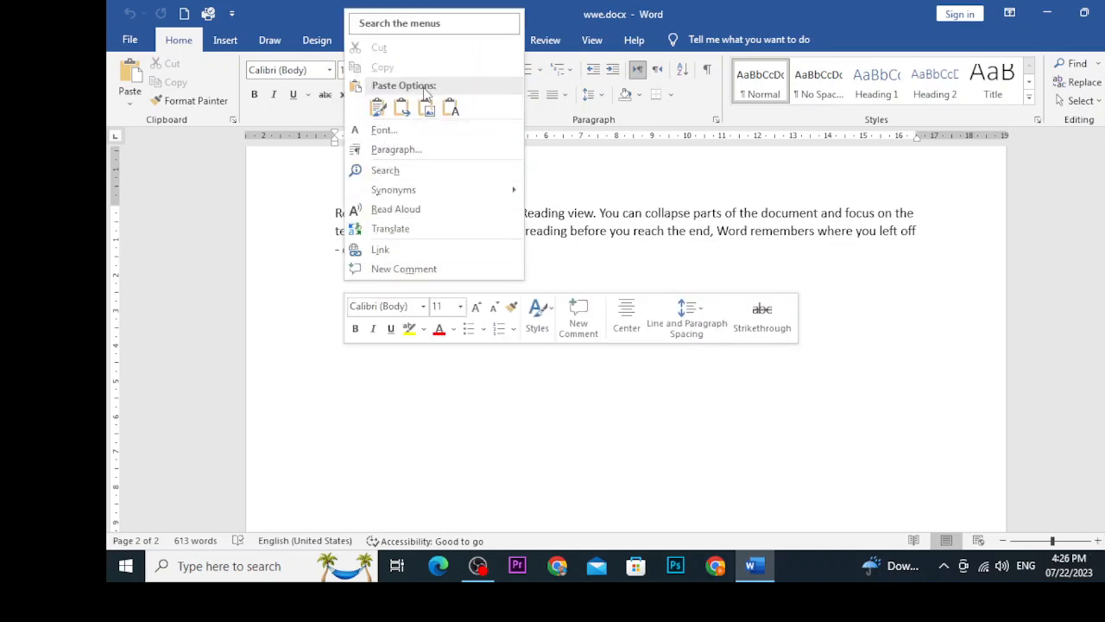
pyautogui.click(377, 107)
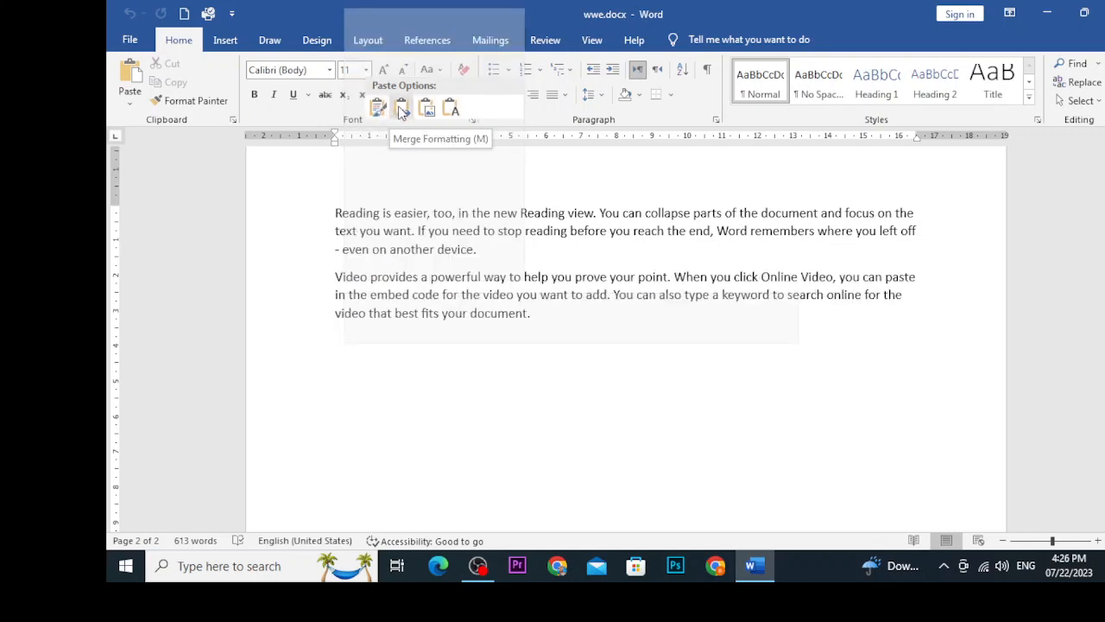
pyautogui.click(449, 111)
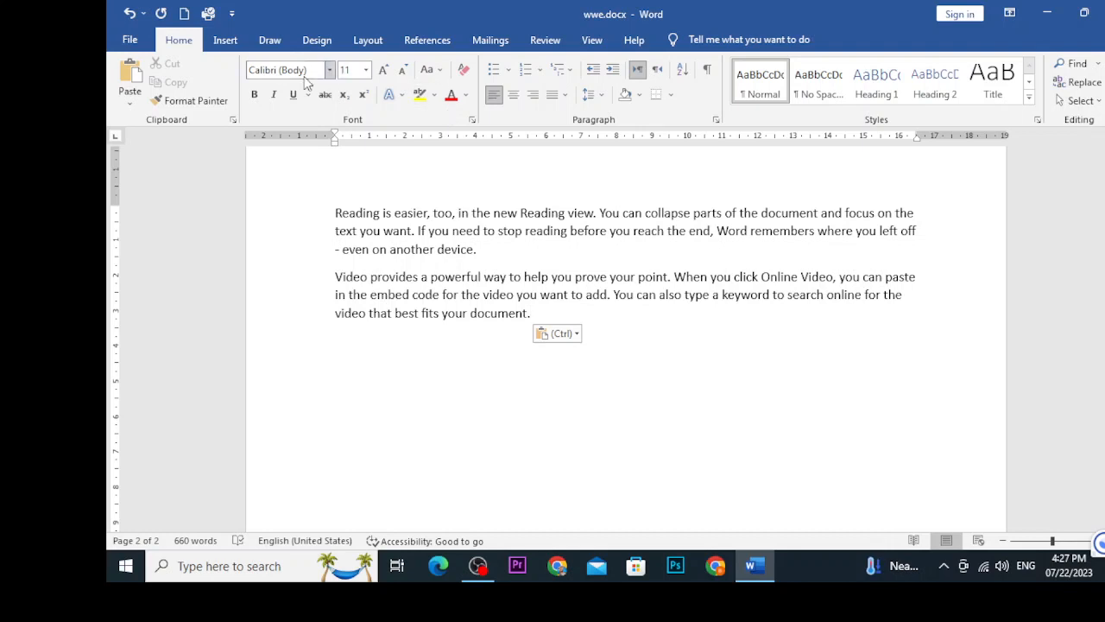
# Start a new line below the pasted paragraph and paste the copied paragraph two more times.
pyautogui.click(128, 102)
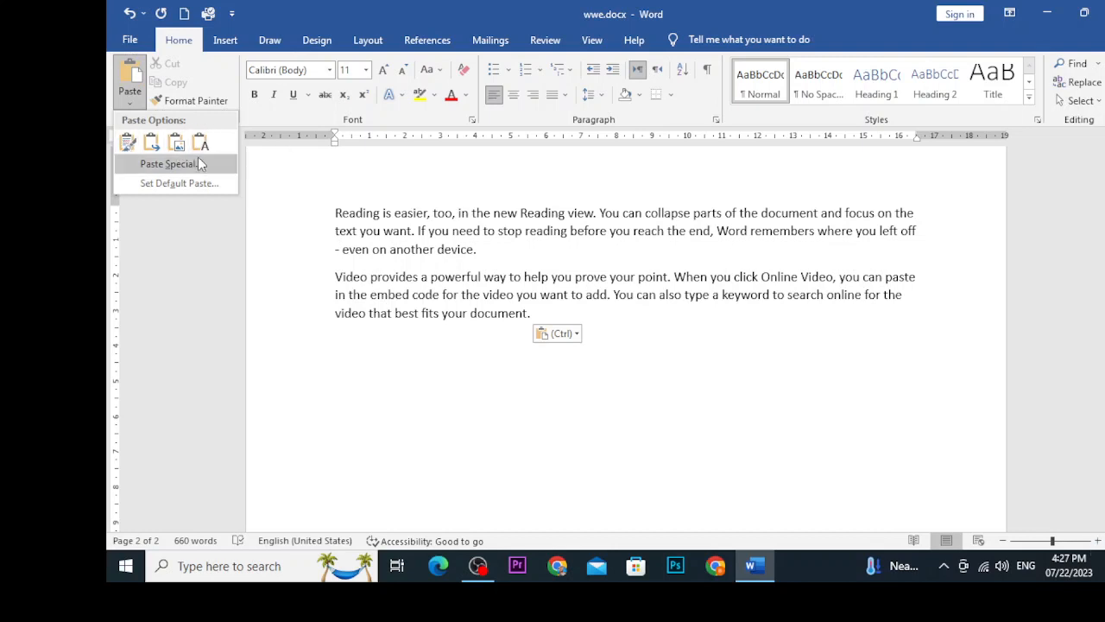
pyautogui.click(130, 100)
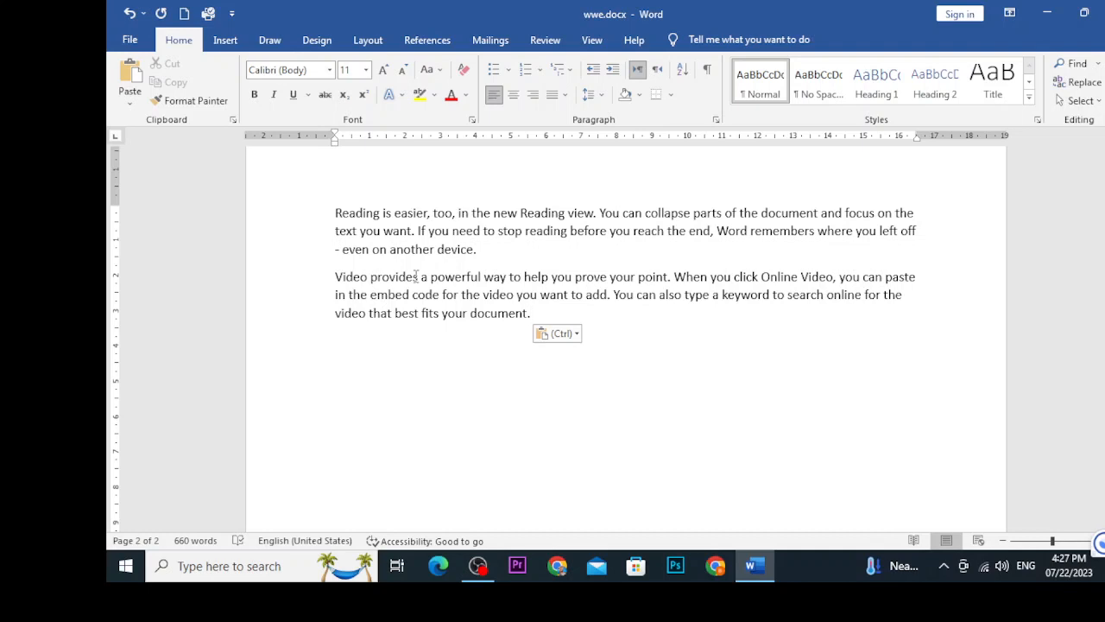
pyautogui.press('Return')
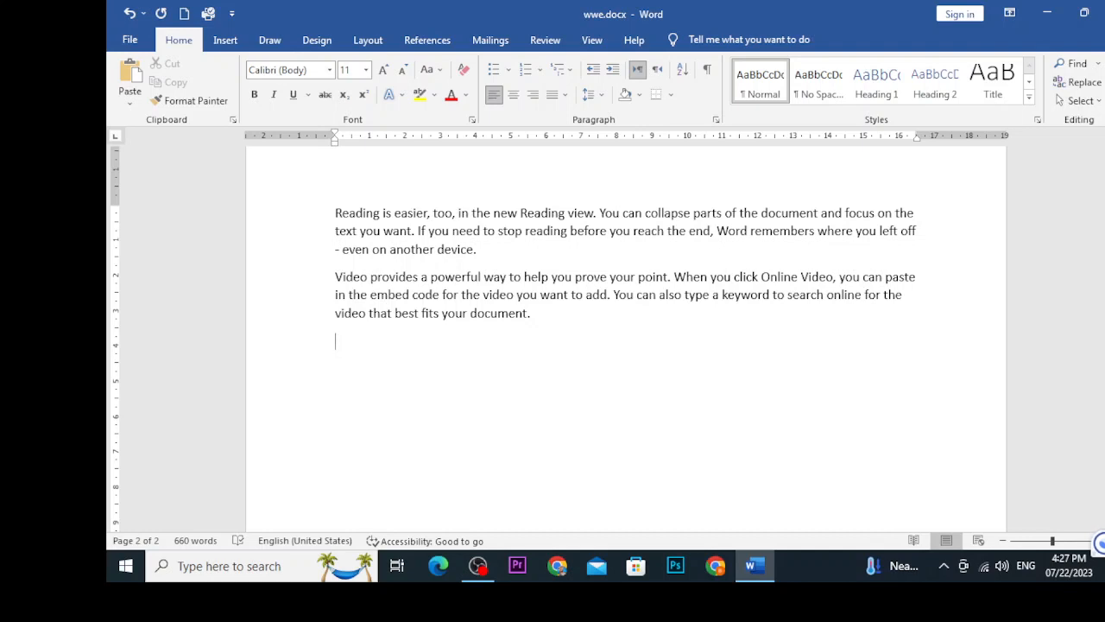
pyautogui.click(131, 76)
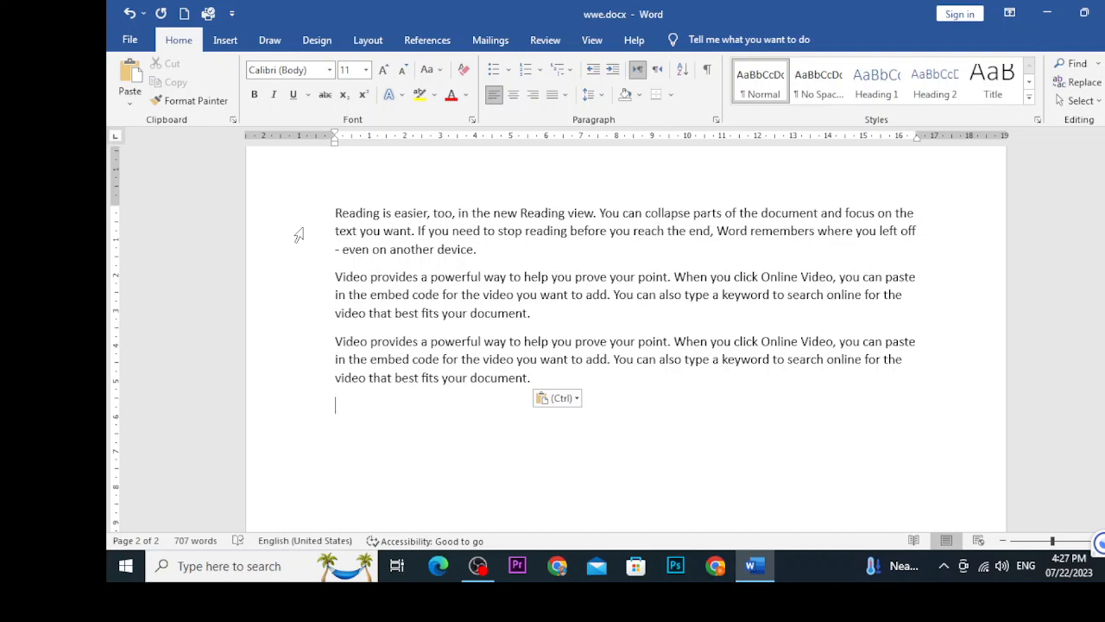
pyautogui.hotkey('ctrl', 'v')
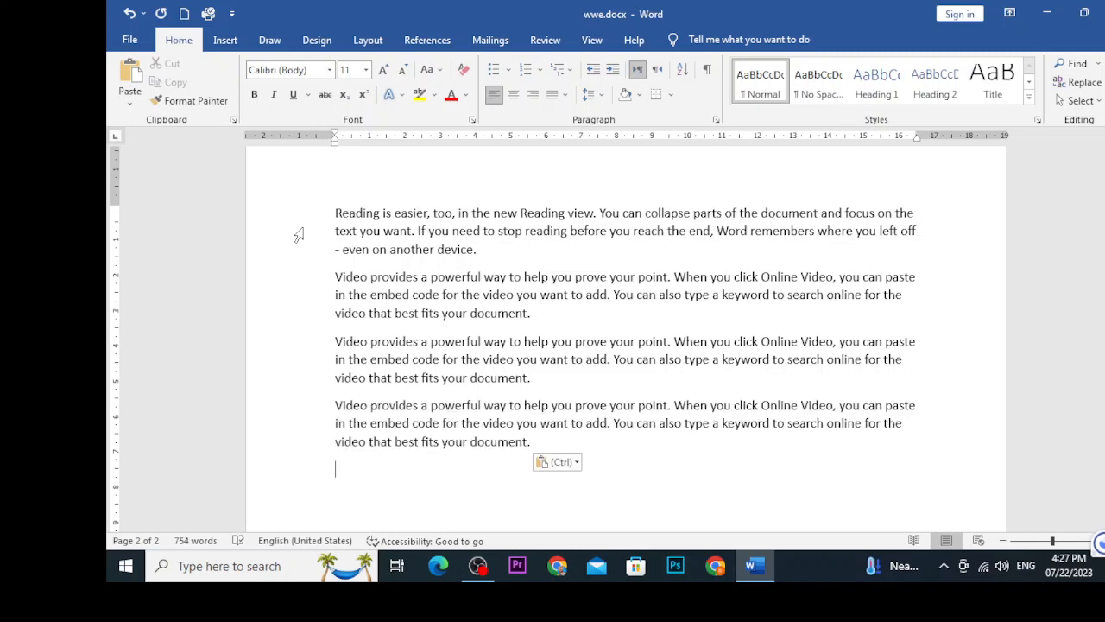
# Paste the copied paragraph repeatedly at the end of the document until the text extends onto page 6.
pyautogui.scroll(-3, 298, 234)
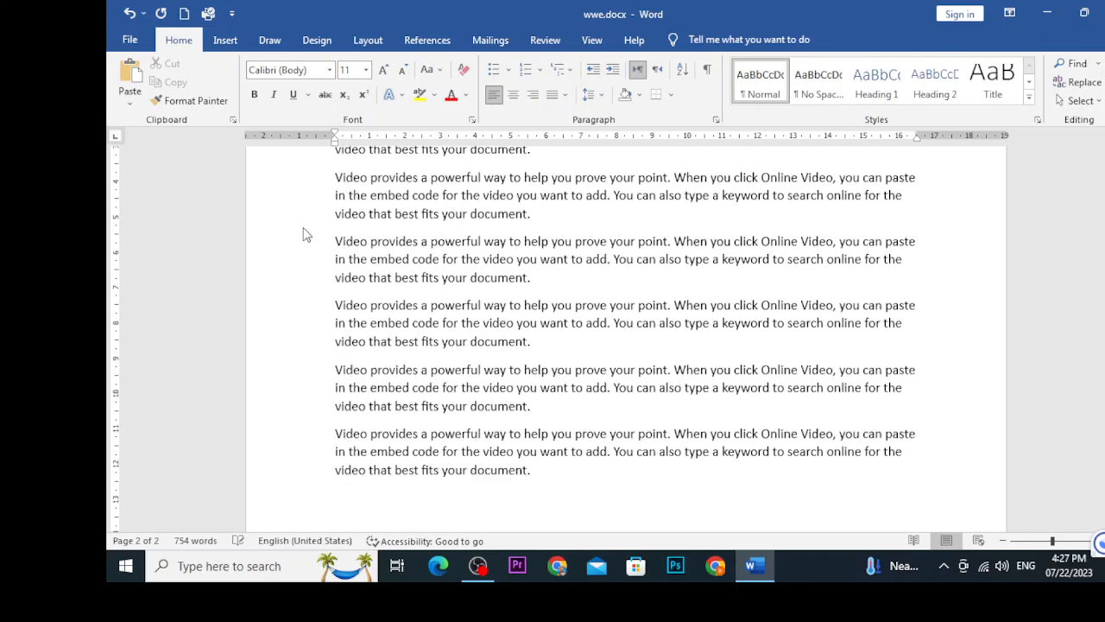
pyautogui.scroll(3, 298, 235)
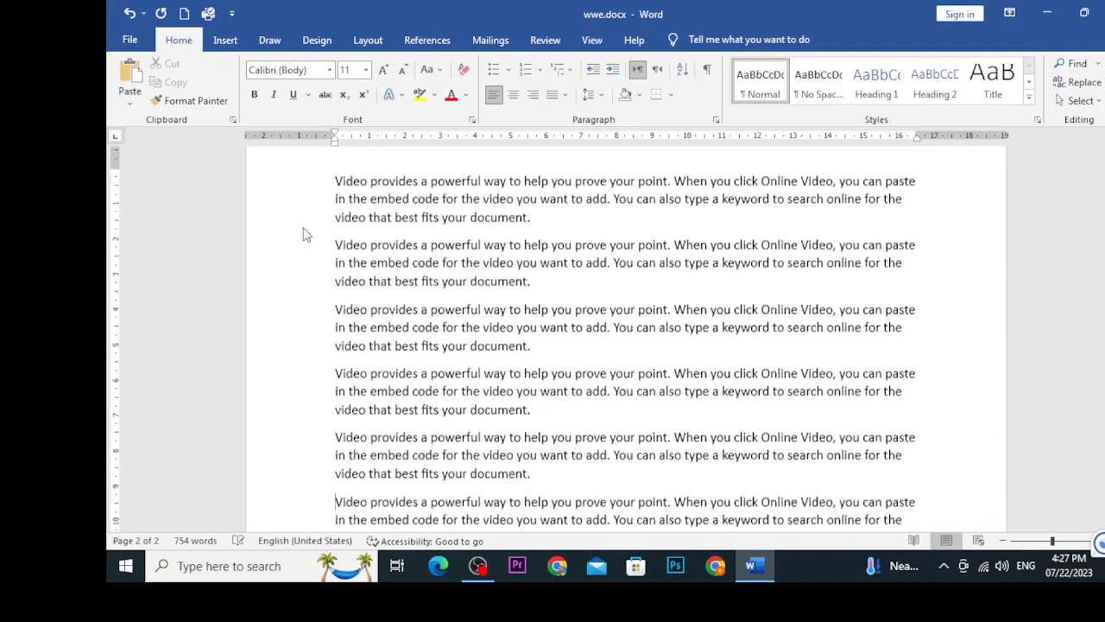
pyautogui.hotkey('ctrl', 'v')
pyautogui.hotkey('ctrl', 'v')
pyautogui.hotkey('ctrl', 'v')
pyautogui.hotkey('ctrl', 'v')
pyautogui.hotkey('ctrl', 'v')
pyautogui.hotkey('ctrl', 'v')
pyautogui.hotkey('ctrl', 'v')
pyautogui.hotkey('ctrl', 'v')
pyautogui.hotkey('ctrl', 'v')
pyautogui.hotkey('ctrl', 'v')
pyautogui.hotkey('ctrl', 'v')
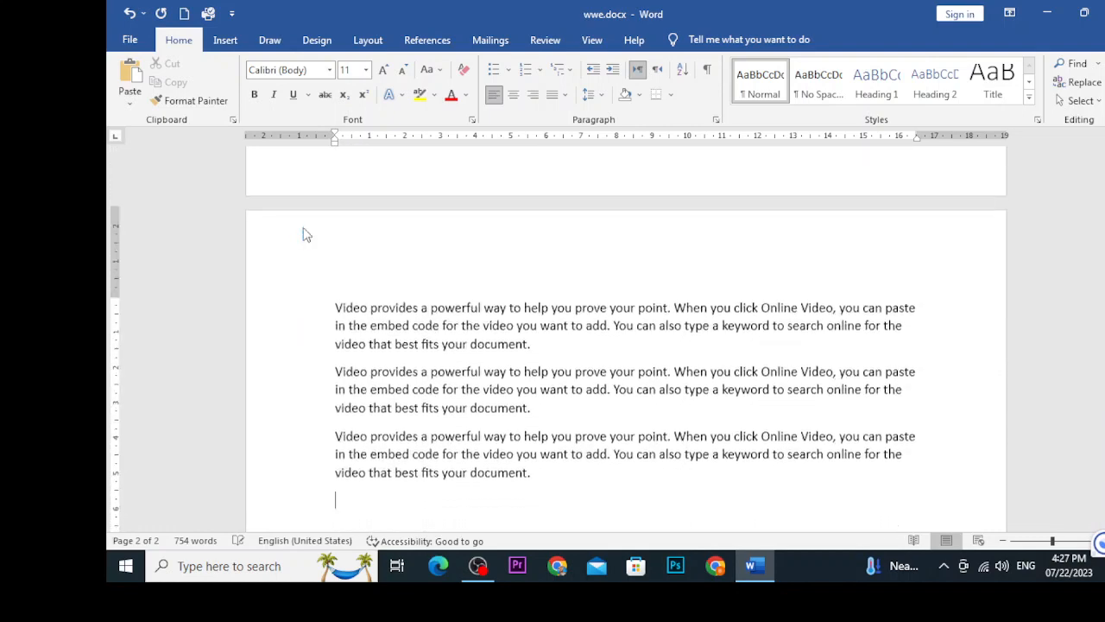
pyautogui.hotkey('ctrl', 'v')
pyautogui.hotkey('ctrl', 'v')
pyautogui.hotkey('ctrl', 'v')
pyautogui.hotkey('ctrl', 'v')
pyautogui.hotkey('ctrl', 'v')
pyautogui.hotkey('ctrl', 'v')
pyautogui.hotkey('ctrl', 'v')
pyautogui.hotkey('ctrl', 'v')
pyautogui.hotkey('ctrl', 'v')
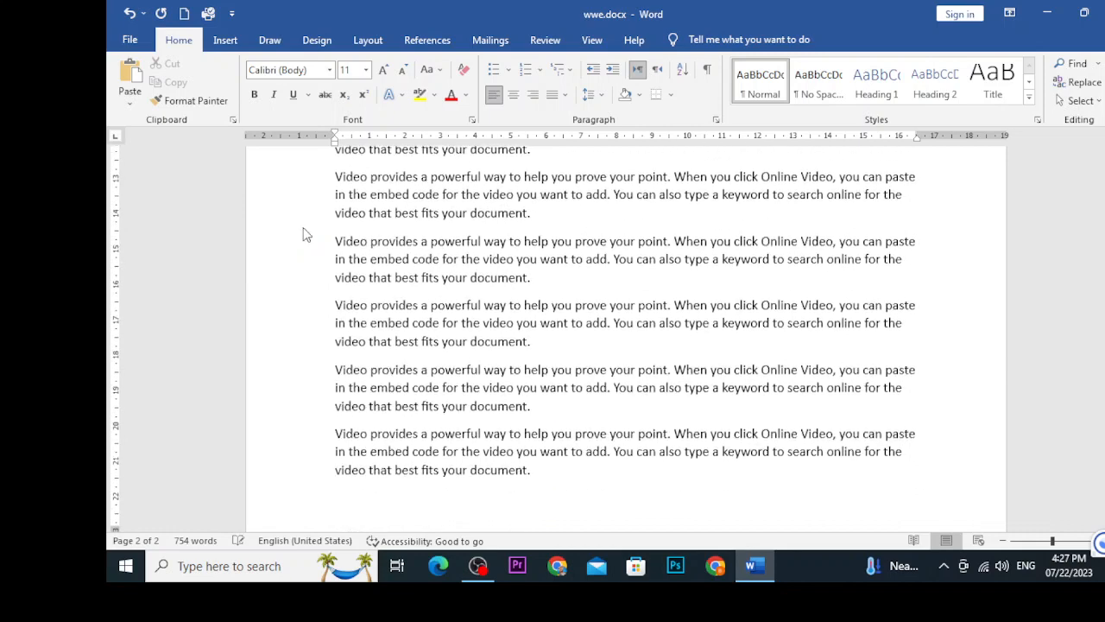
pyautogui.hotkey('ctrl', 'v')
pyautogui.hotkey('ctrl', 'v')
pyautogui.hotkey('ctrl', 'v')
pyautogui.hotkey('ctrl', 'v')
pyautogui.hotkey('ctrl', 'v')
pyautogui.hotkey('ctrl', 'v')
pyautogui.hotkey('ctrl', 'v')
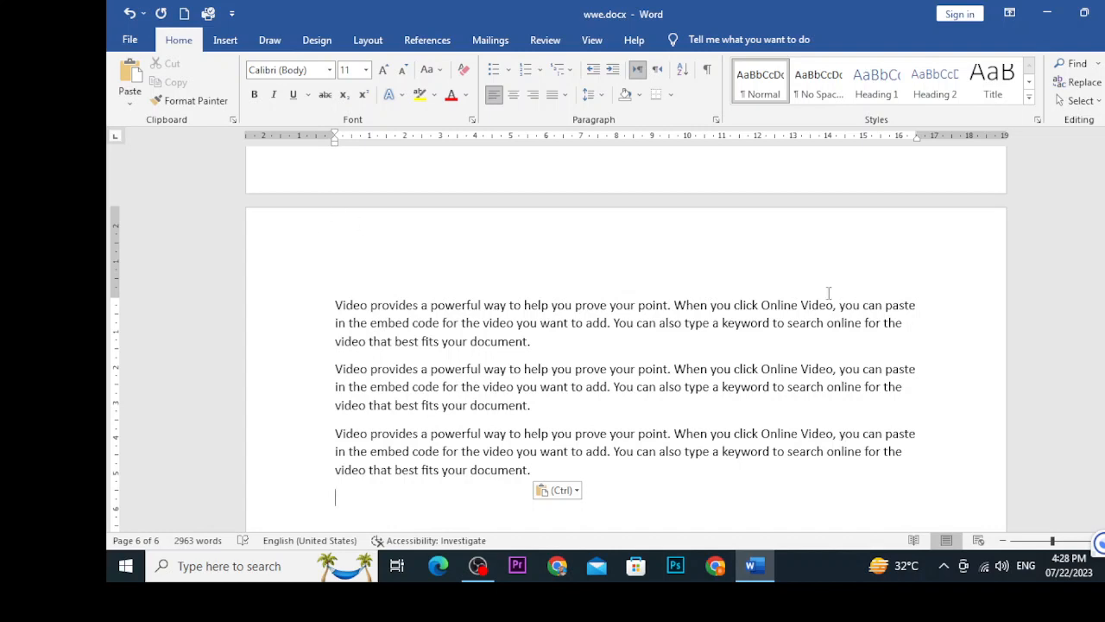
pyautogui.moveTo(1104, 469)
pyautogui.mouseDown()
pyautogui.moveTo(1104, 455)
pyautogui.moveTo(1104, 471)
pyautogui.mouseUp()
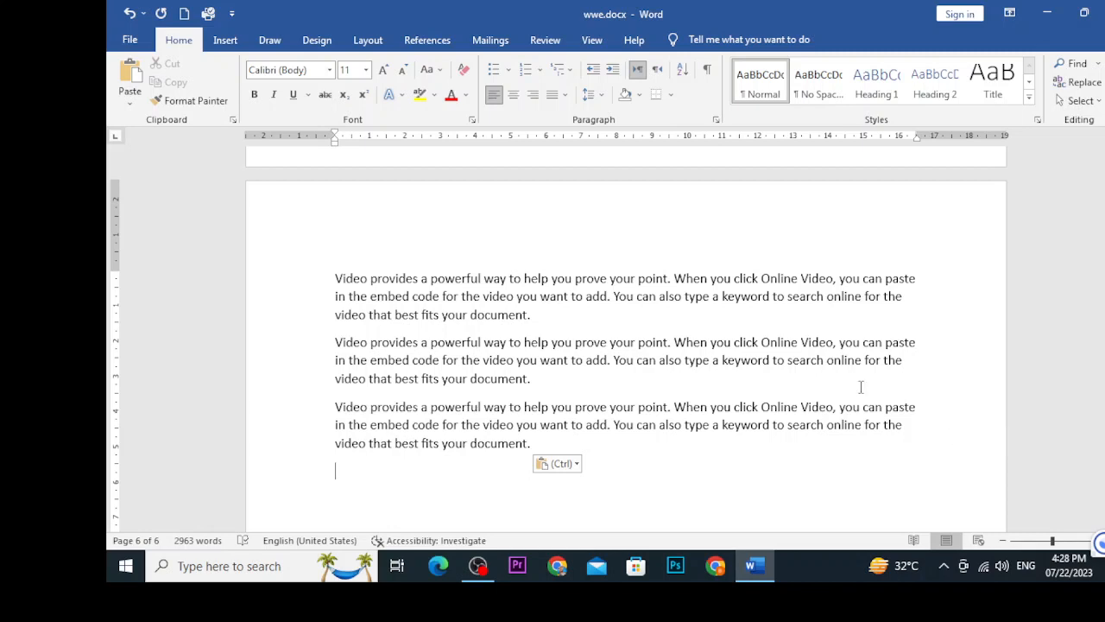
# Display the document in Read Mode and page forward to its last screen and back through the earlier screens.
pyautogui.click(818, 361)
pyautogui.click(913, 539)
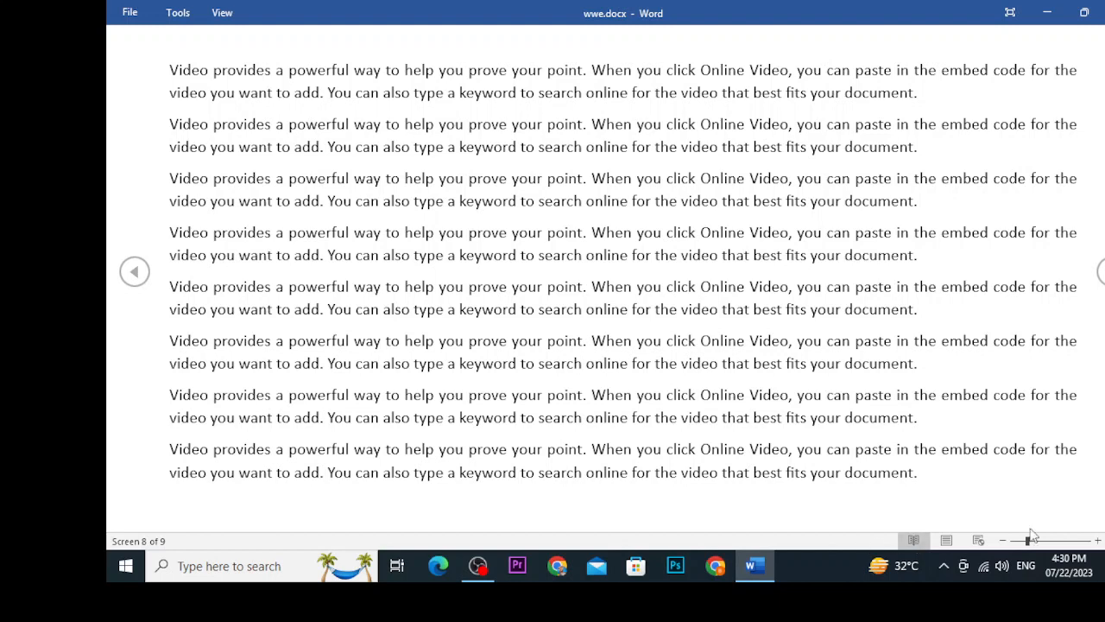
pyautogui.click(1103, 272)
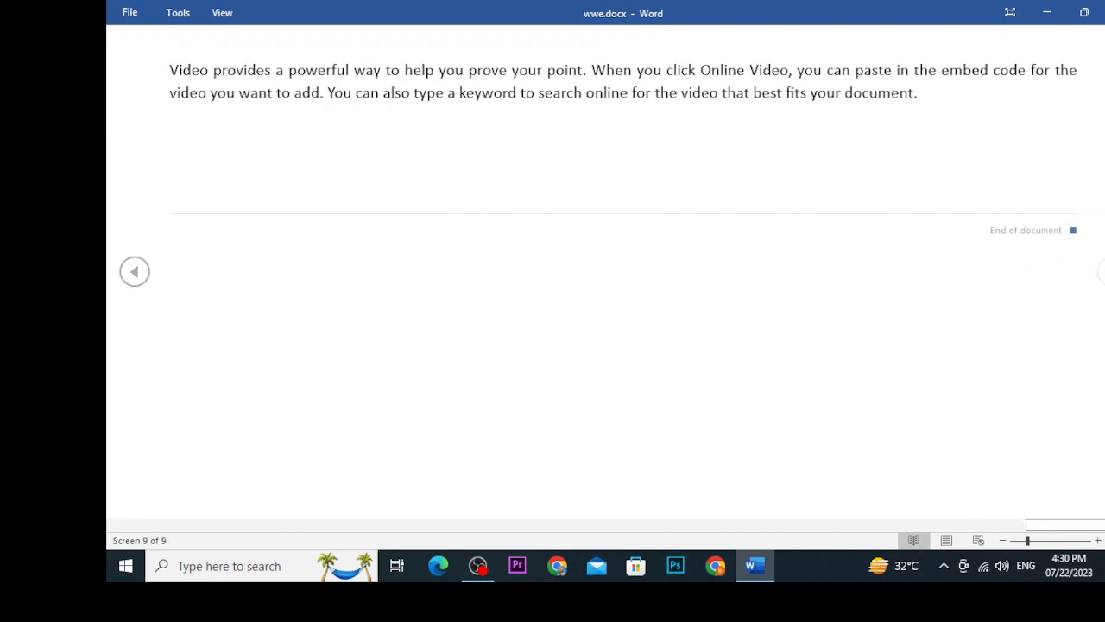
pyautogui.click(137, 273)
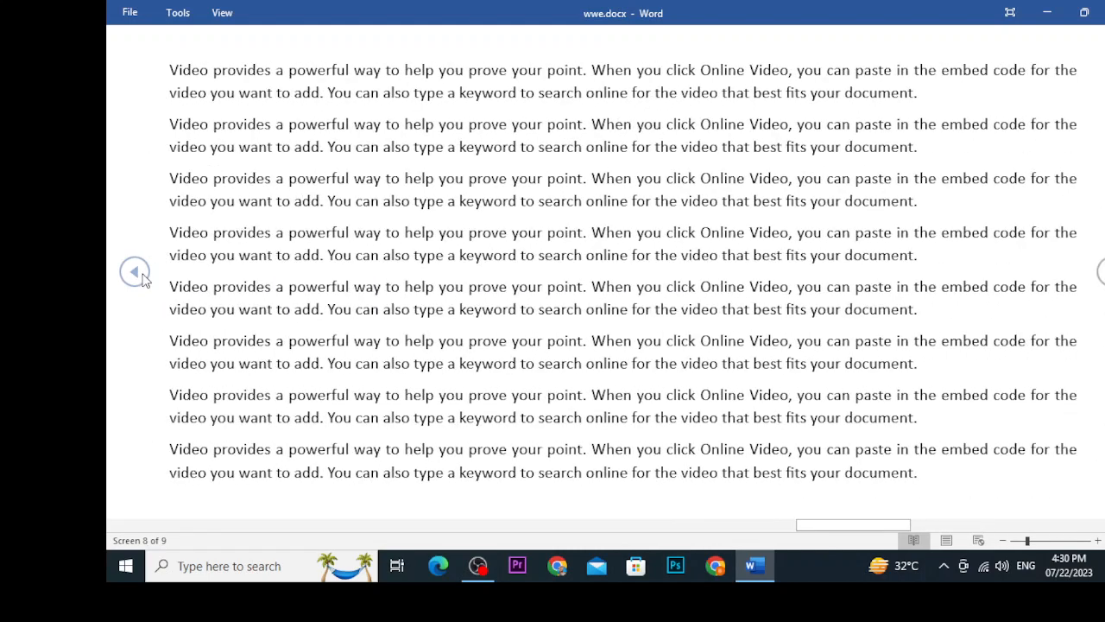
pyautogui.click(136, 273)
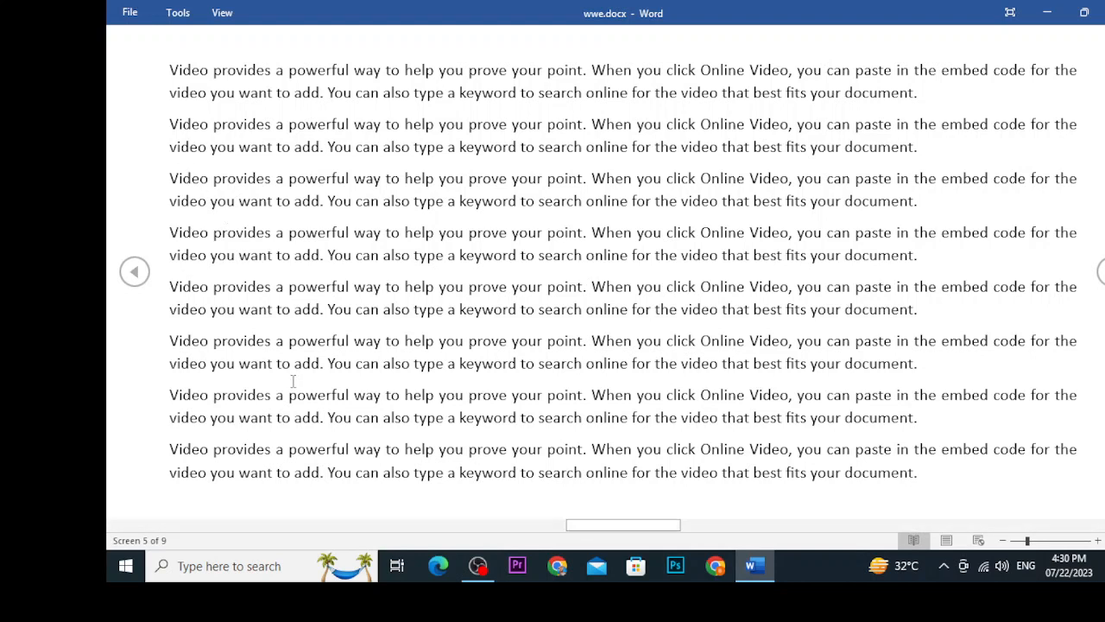
# Return the document to Print Layout view and browse back up through the pages to page 2.
pyautogui.click(944, 542)
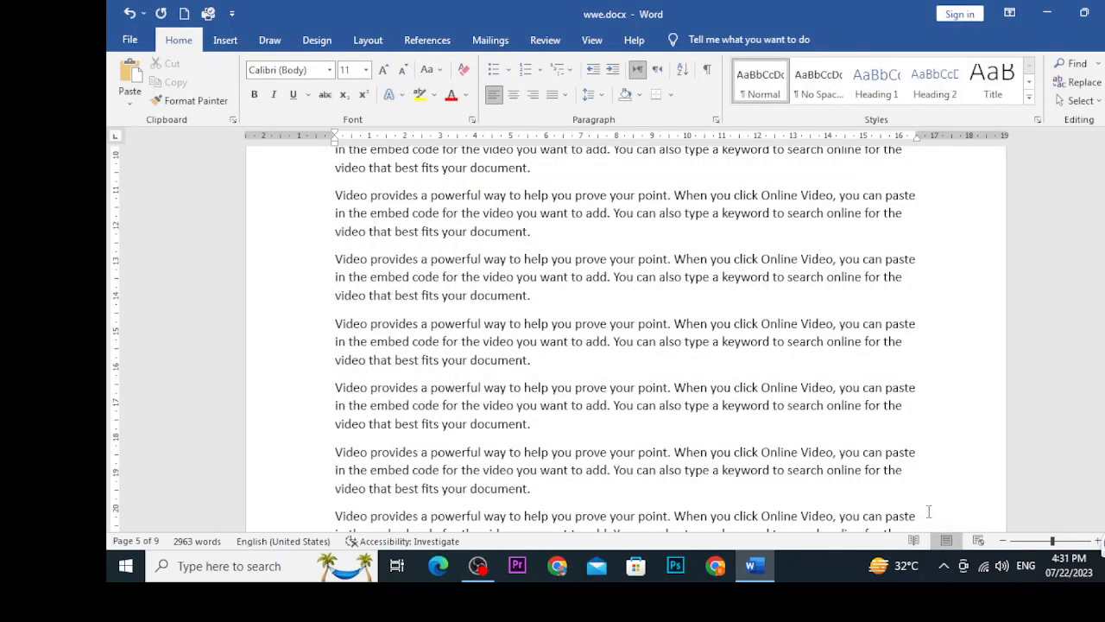
pyautogui.scroll(4, 812, 417)
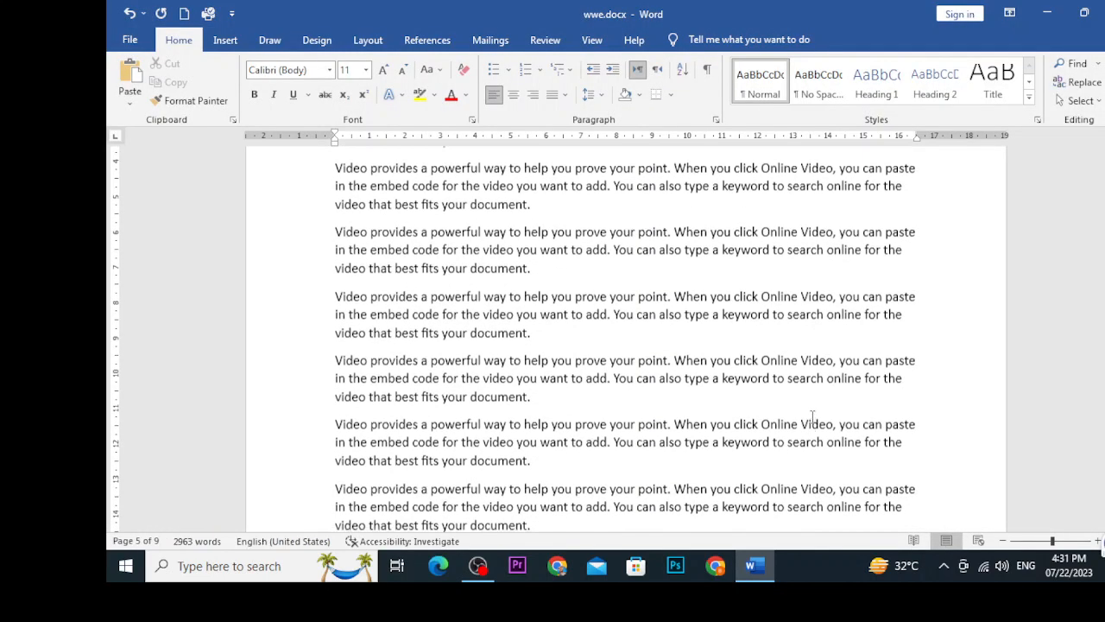
pyautogui.scroll(3, 812, 417)
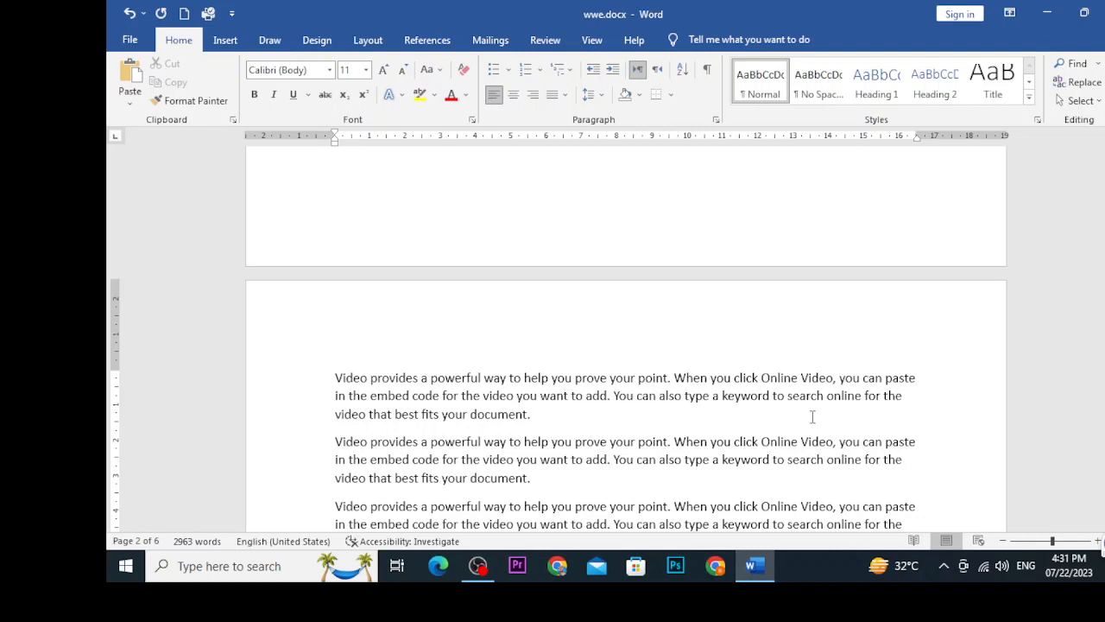
pyautogui.scroll(3, 812, 417)
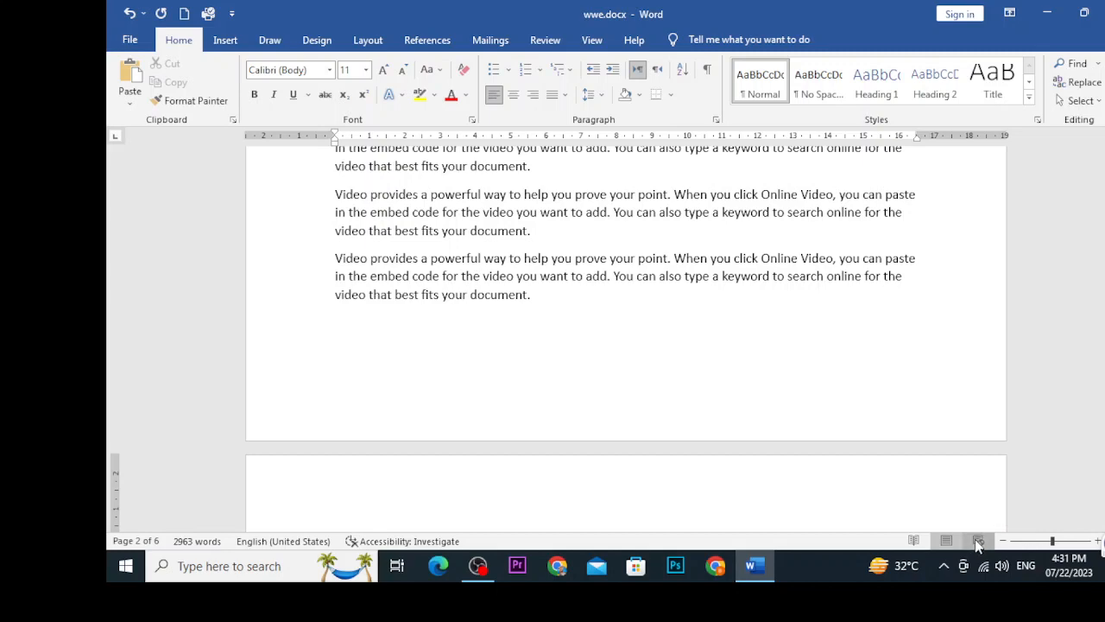
# Show the document in Web Layout, look through its paragraphs, and return to Print Layout.
pyautogui.click(977, 541)
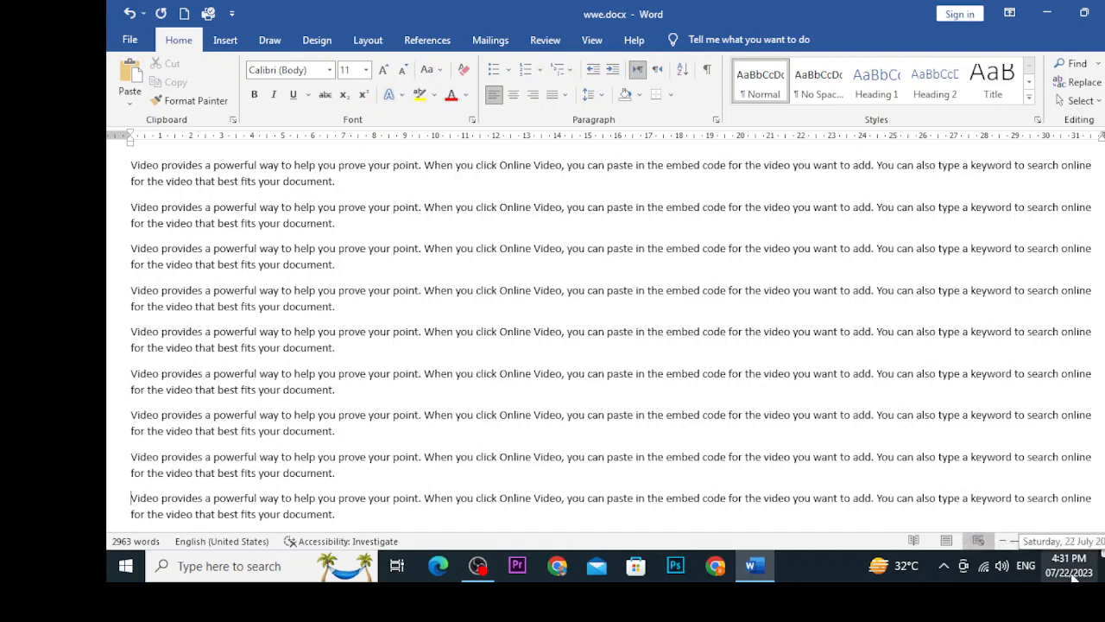
pyautogui.scroll(-3, 1037, 508)
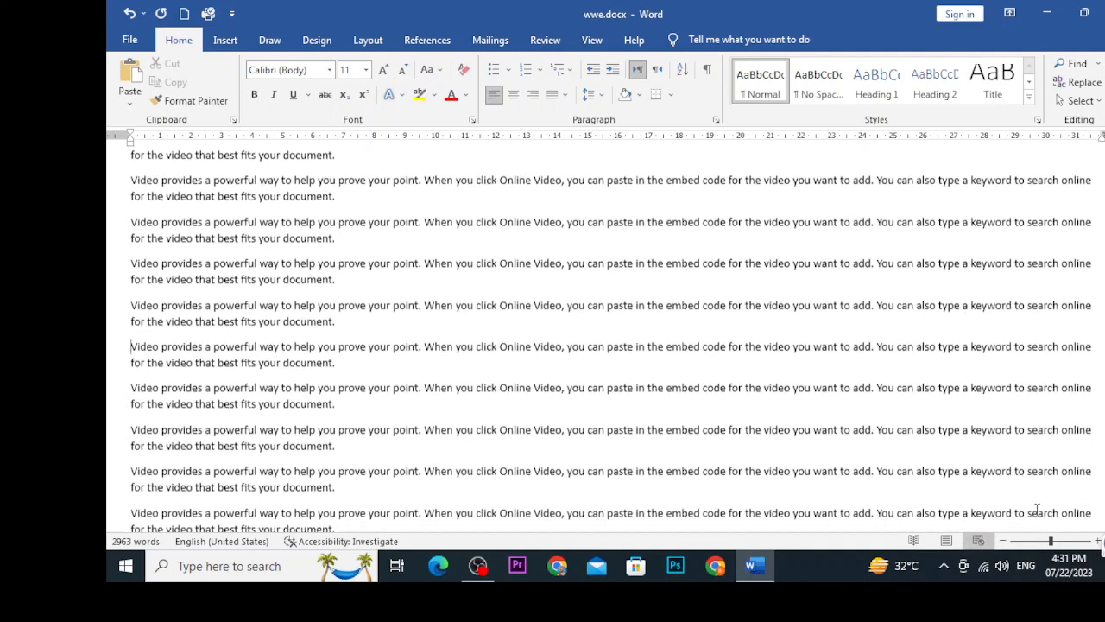
pyautogui.scroll(-5, 1037, 509)
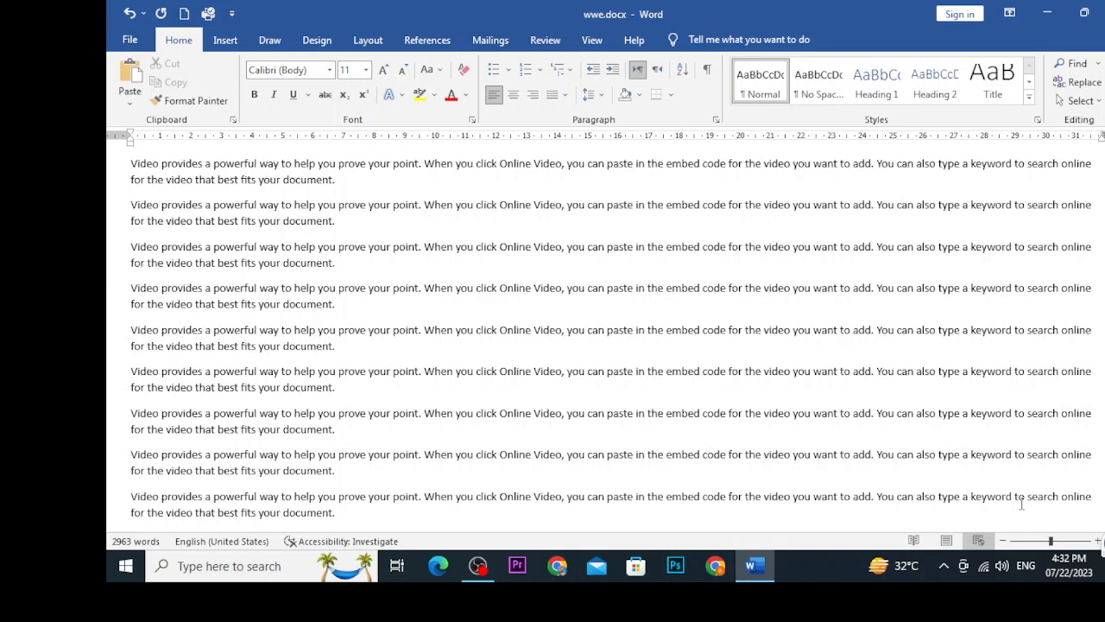
pyautogui.click(948, 540)
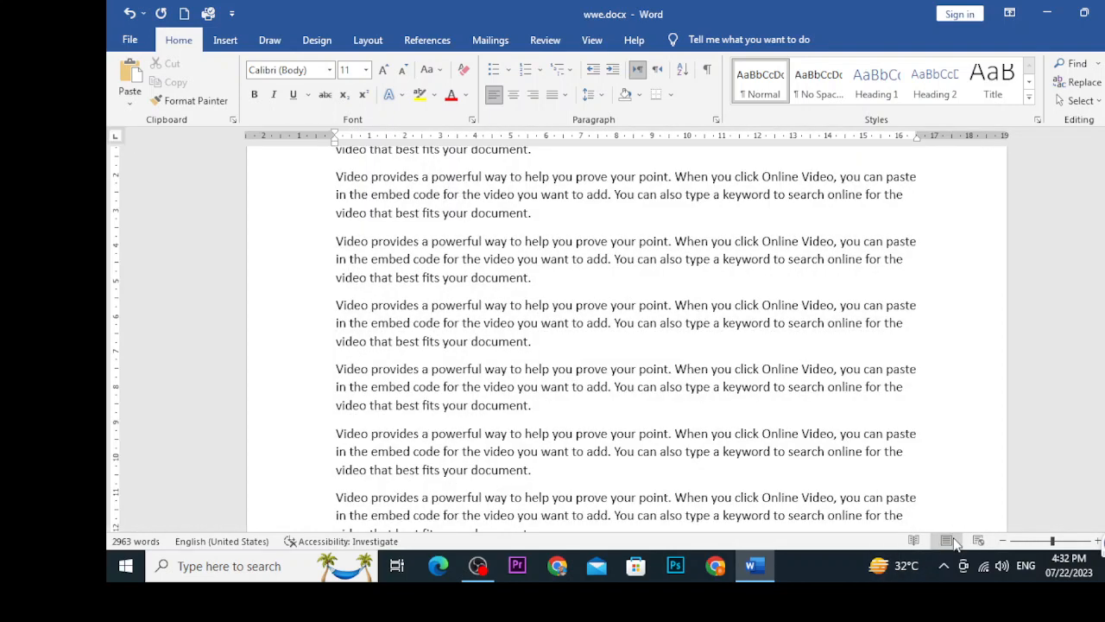
# Zoom the document out by five increments so the page appears at roughly half its size.
pyautogui.click(1002, 541)
pyautogui.click(1002, 541)
pyautogui.click(1002, 541)
pyautogui.click(1002, 541)
pyautogui.click(1002, 541)
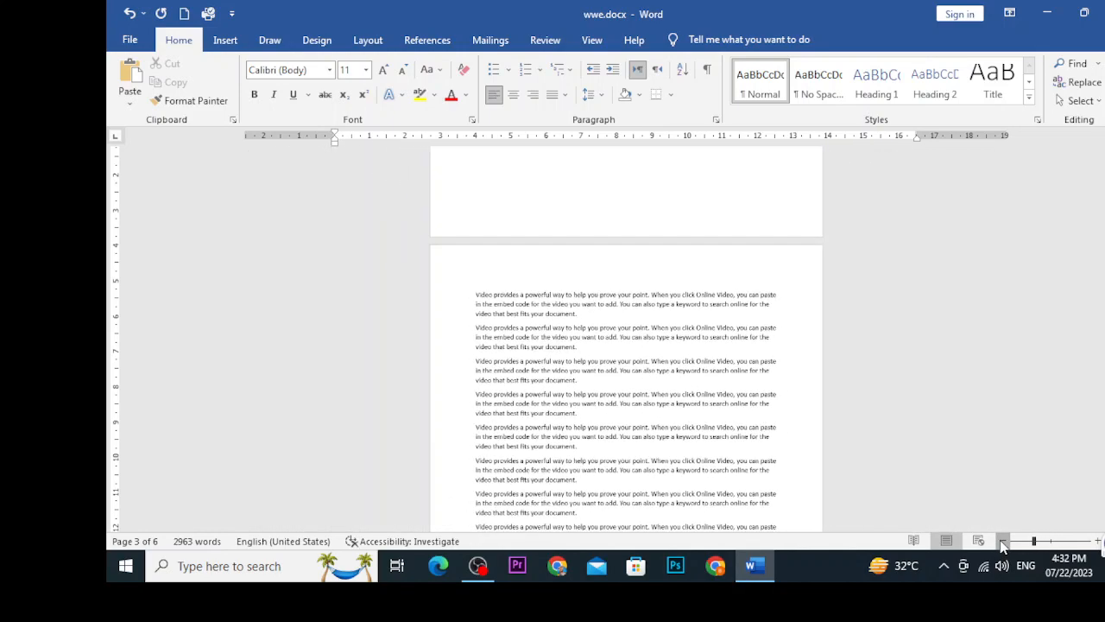
# Zoom the document back in by five increments until the page nearly fills the width again.
pyautogui.click(1094, 541)
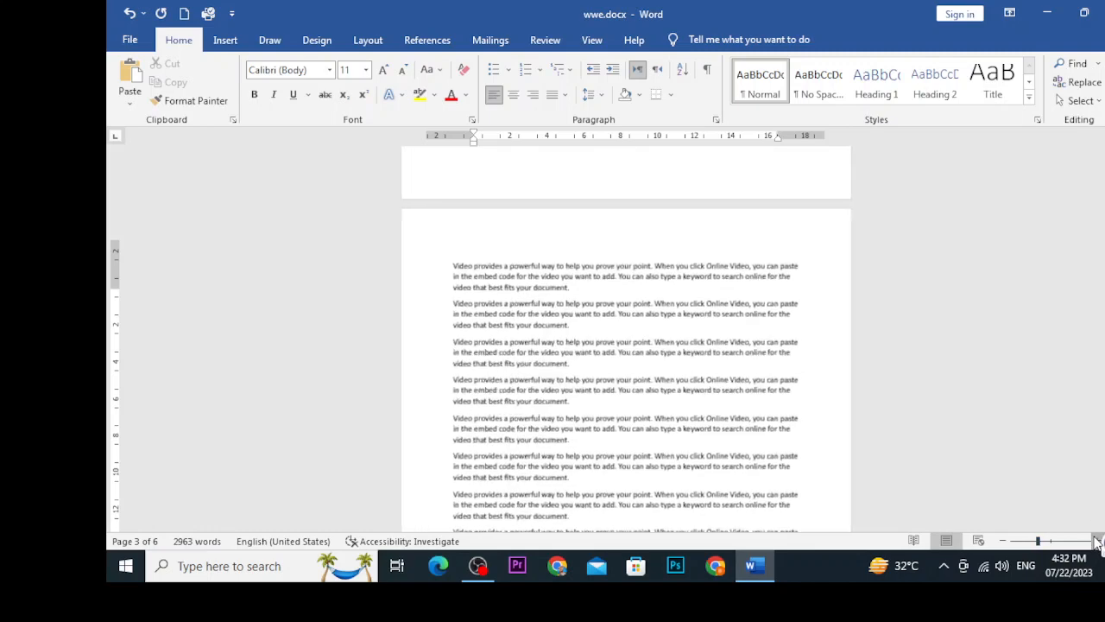
pyautogui.click(1095, 541)
pyautogui.click(1095, 541)
pyautogui.click(1095, 542)
pyautogui.click(1095, 541)
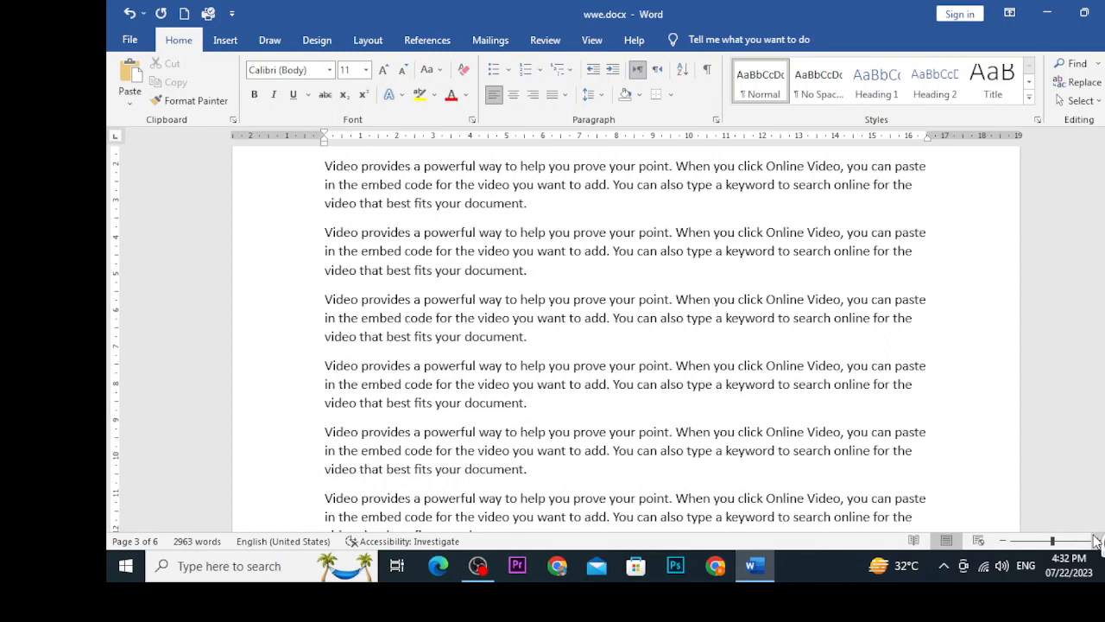
# Shrink the page view to about half in one continuous zoom adjustment and enlarge it again in five increments.
pyautogui.click(1050, 541)
pyautogui.moveTo(1050, 542)
pyautogui.mouseDown()
pyautogui.moveTo(1016, 543)
pyautogui.moveTo(1033, 543)
pyautogui.mouseUp()
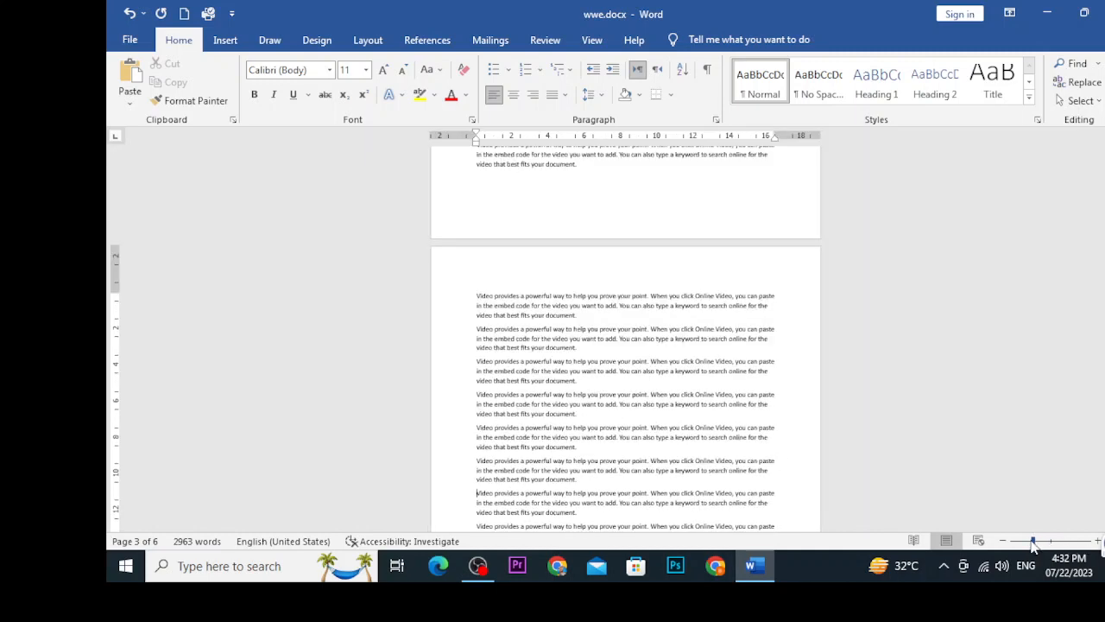
pyautogui.click(1031, 541)
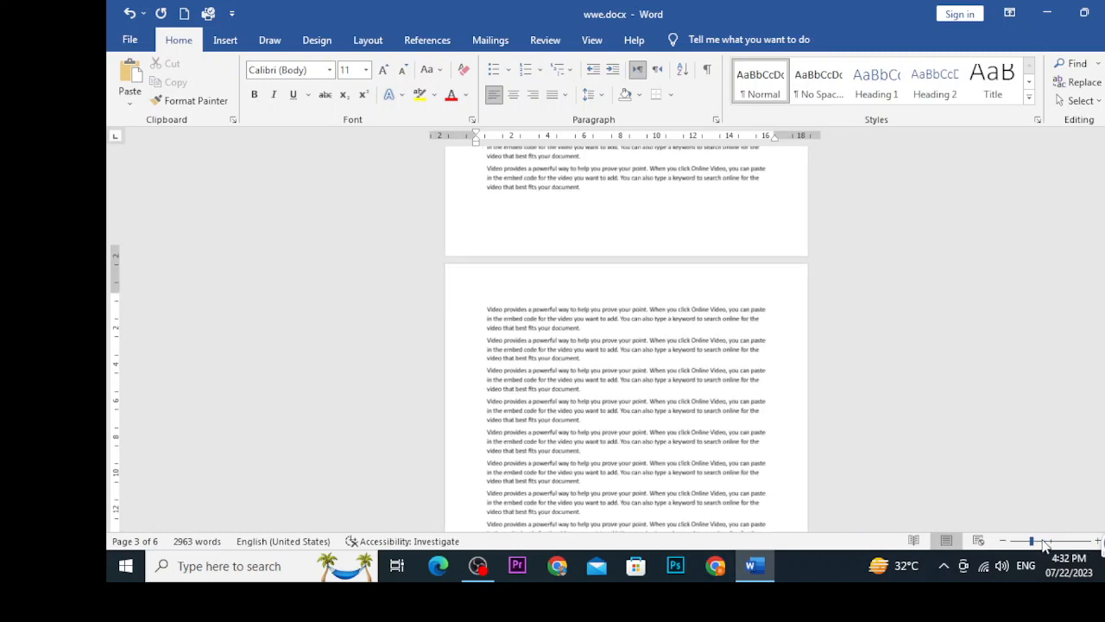
pyautogui.click(1097, 542)
pyautogui.click(1098, 542)
pyautogui.click(1097, 541)
pyautogui.click(1097, 542)
pyautogui.click(1098, 541)
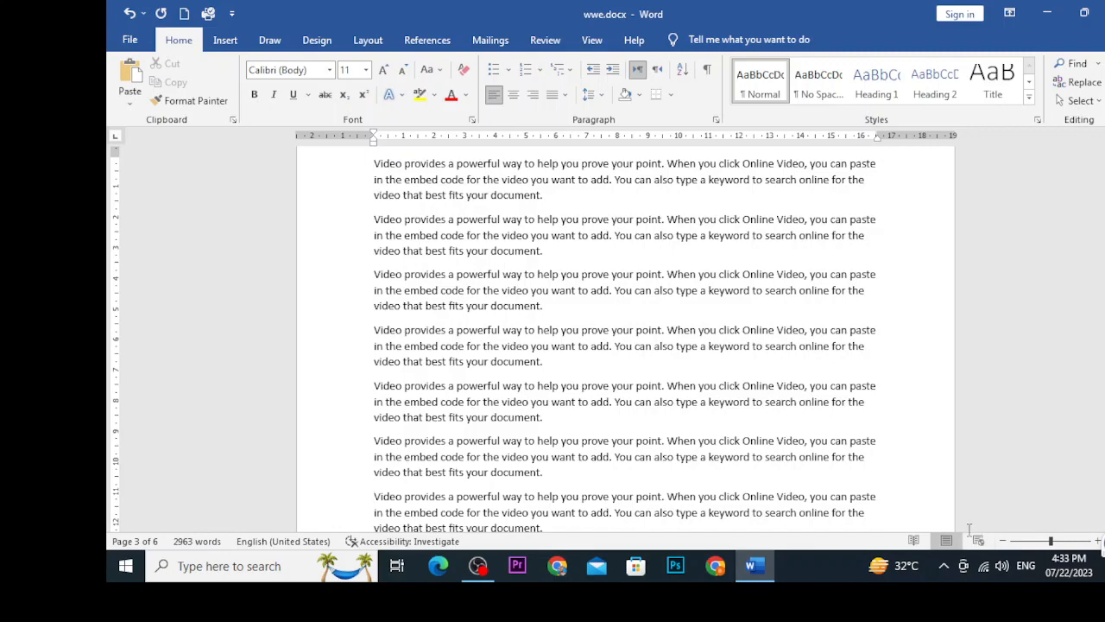
# Magnify the text on page 3 until it exceeds the window width, then zoom out and view the paragraphs on page 2.
pyautogui.scroll(20, 968, 523)
pyautogui.scroll(3, 967, 524)
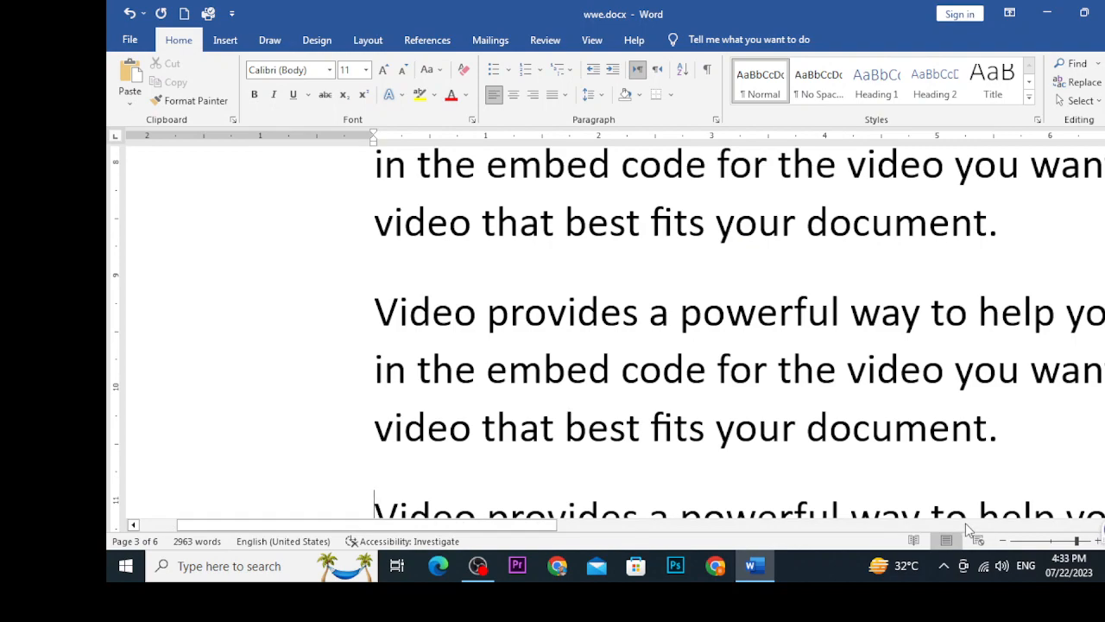
pyautogui.scroll(-5, 914, 414)
pyautogui.scroll(-3, 914, 414)
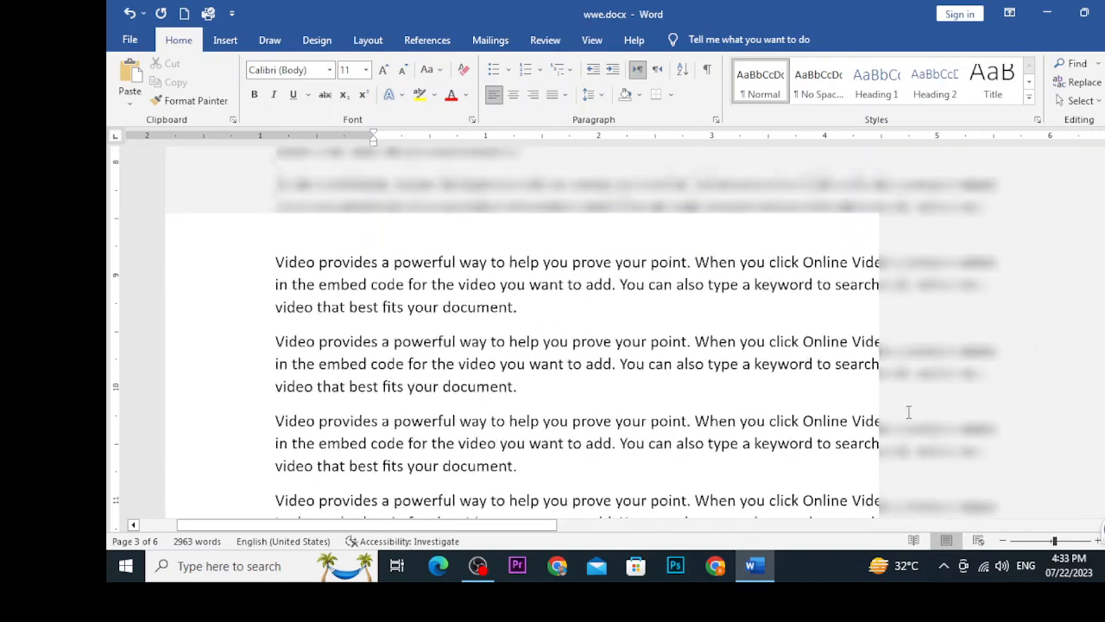
pyautogui.scroll(10, 901, 418)
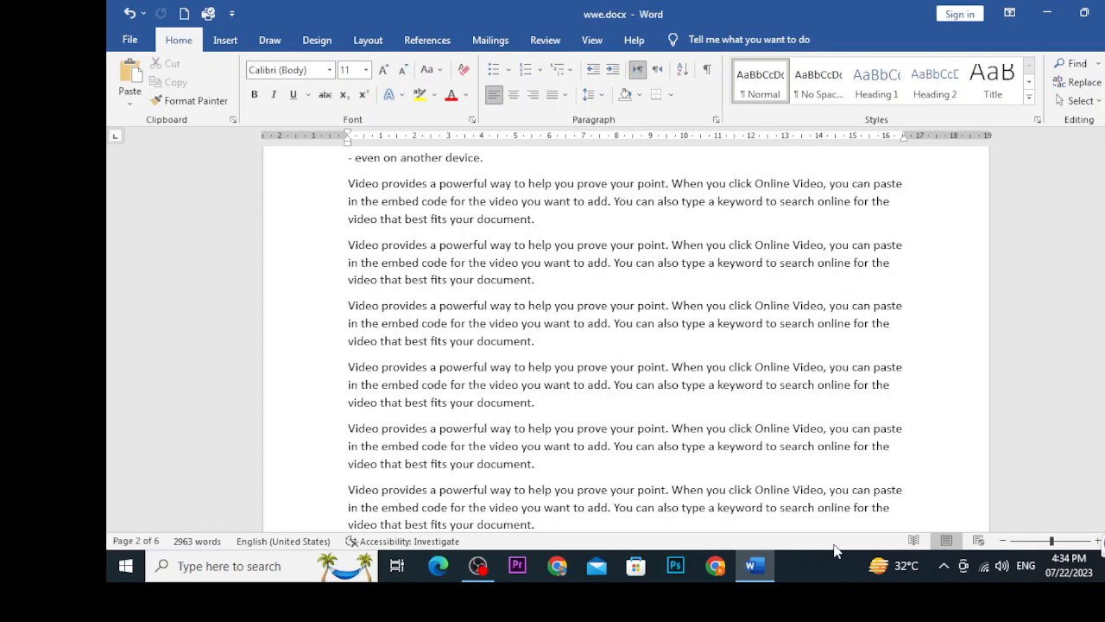
pyautogui.hotkey('alt', 'Tab')
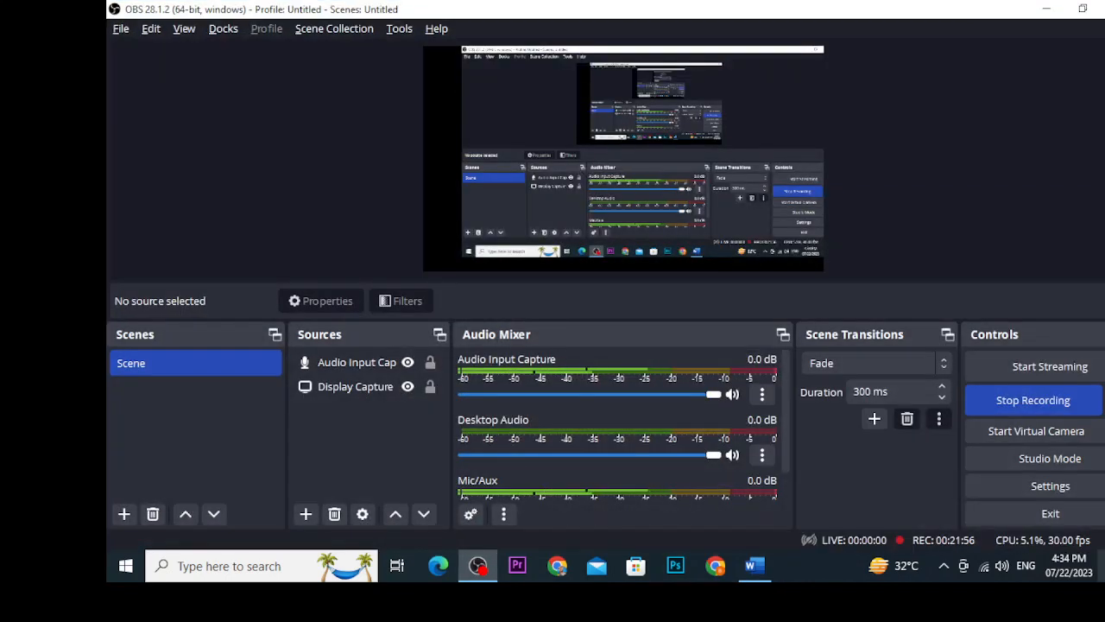